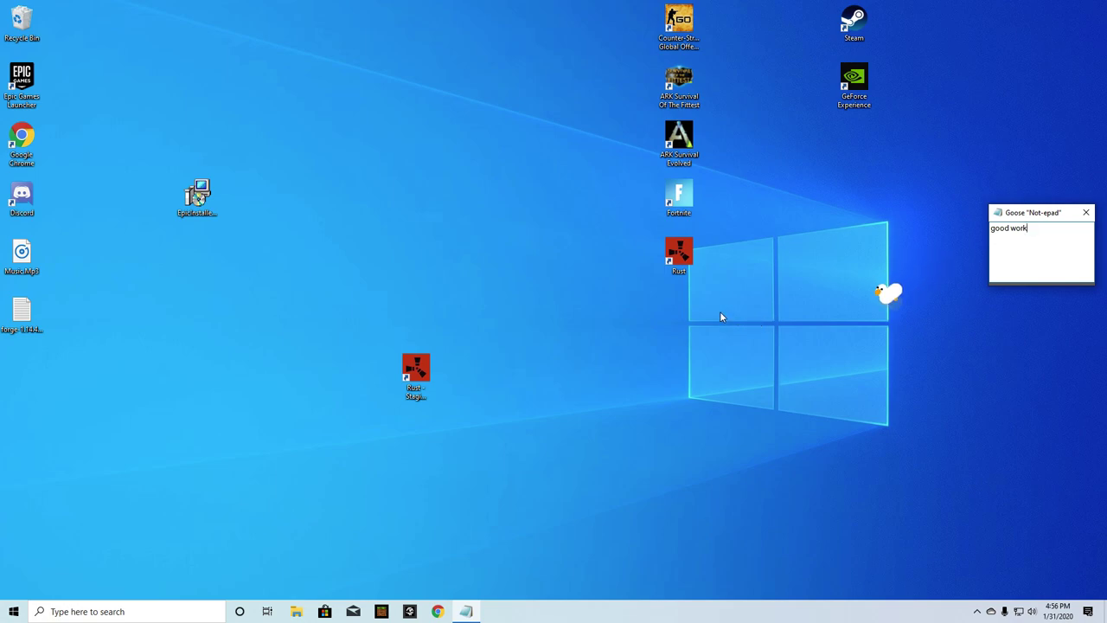
# In File Explorer, open the Desktop Goose v0.21 (1) archive and browse to its Assets > Sound > Music folder
pyautogui.press('Escape')
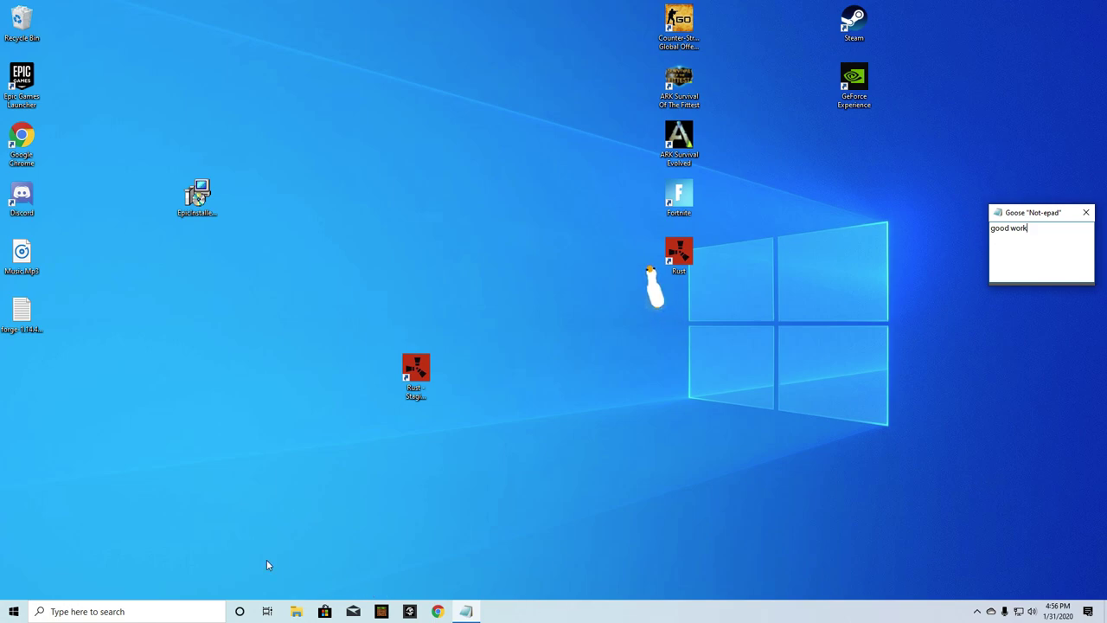
pyautogui.click(295, 612)
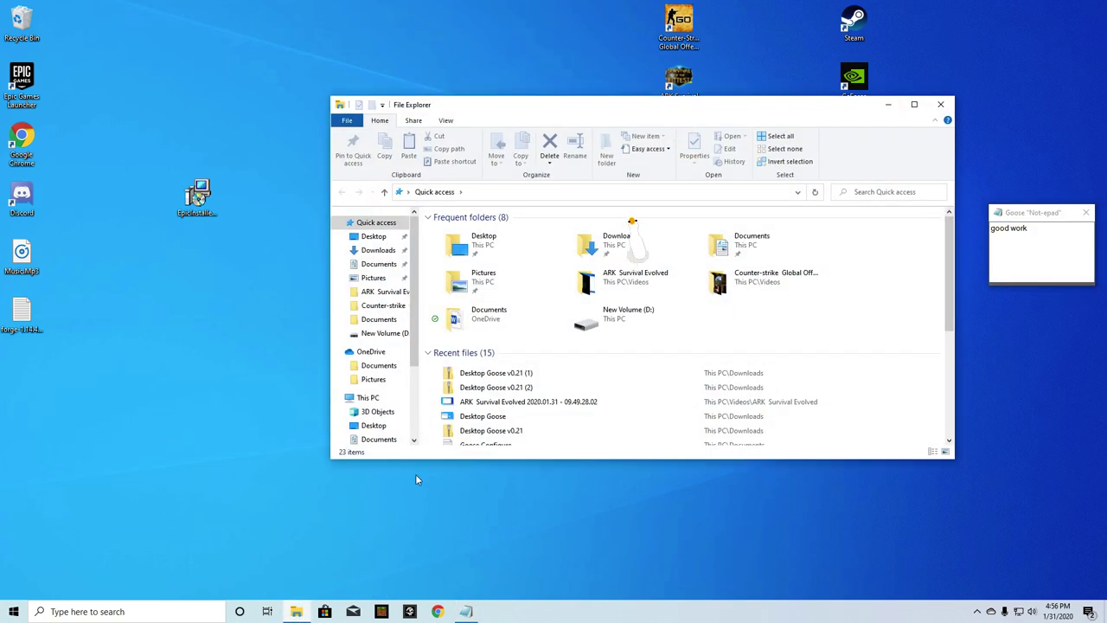
pyautogui.doubleClick(554, 372)
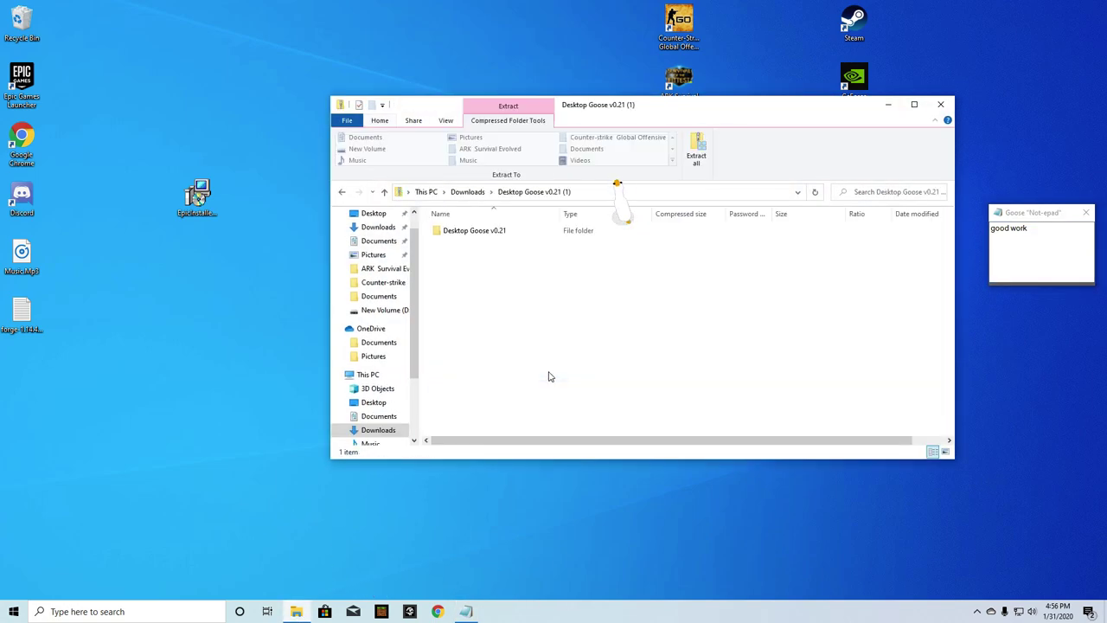
pyautogui.doubleClick(502, 232)
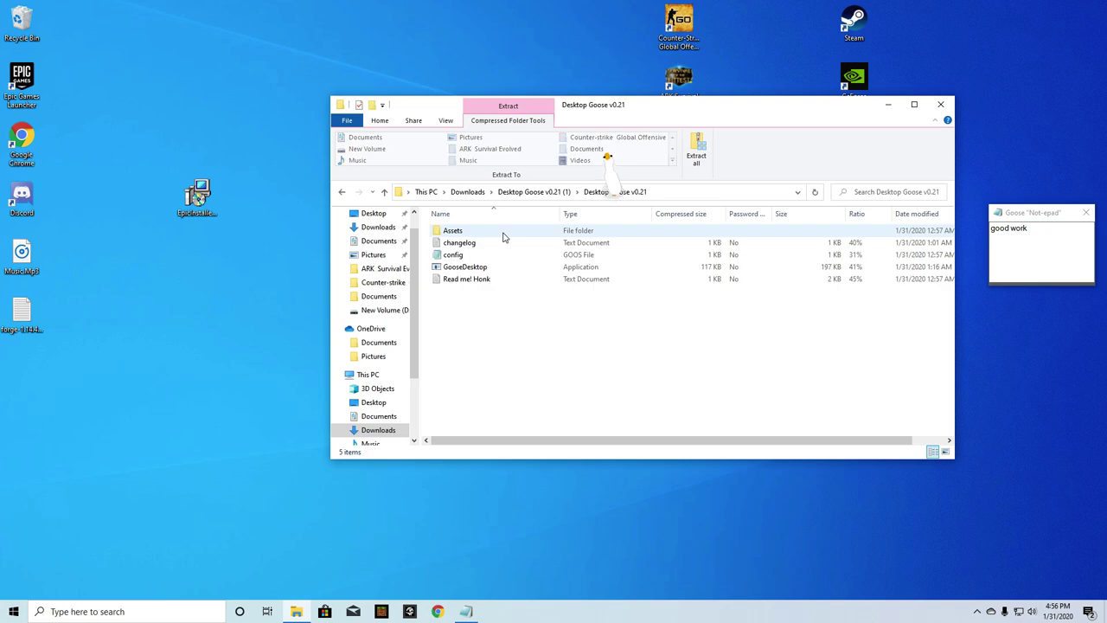
pyautogui.doubleClick(458, 232)
pyautogui.doubleClick(465, 242)
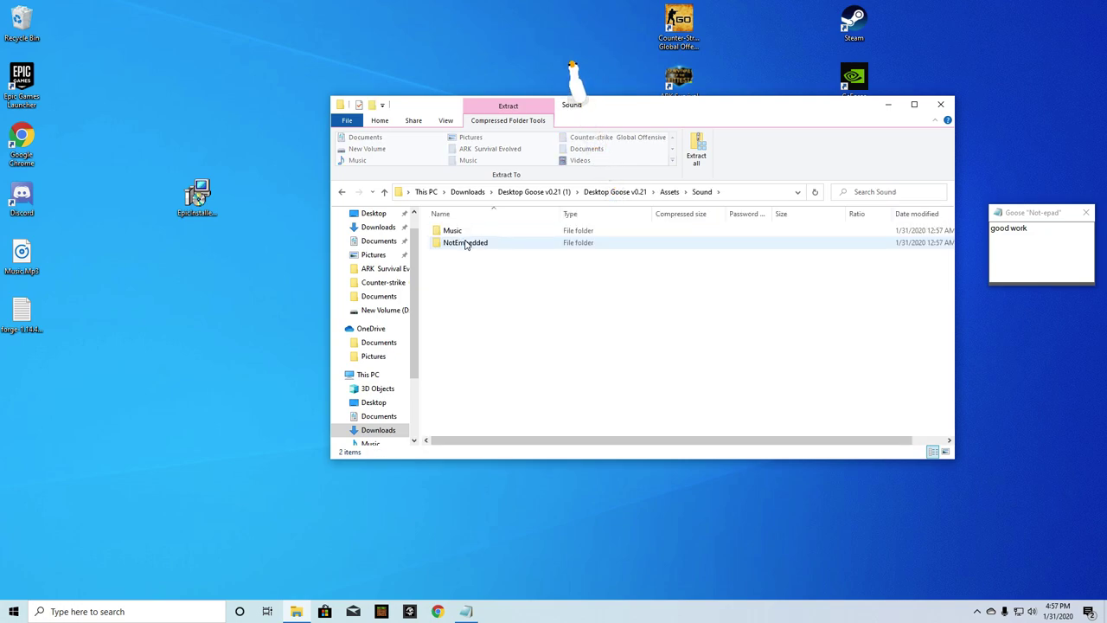
pyautogui.doubleClick(464, 232)
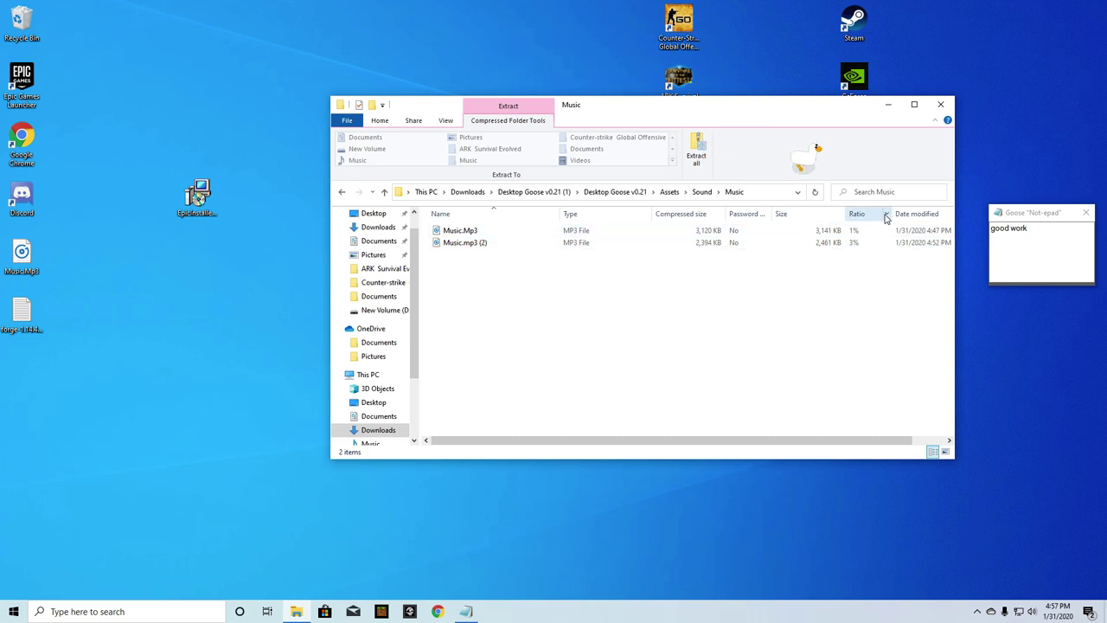
pyautogui.click(886, 215)
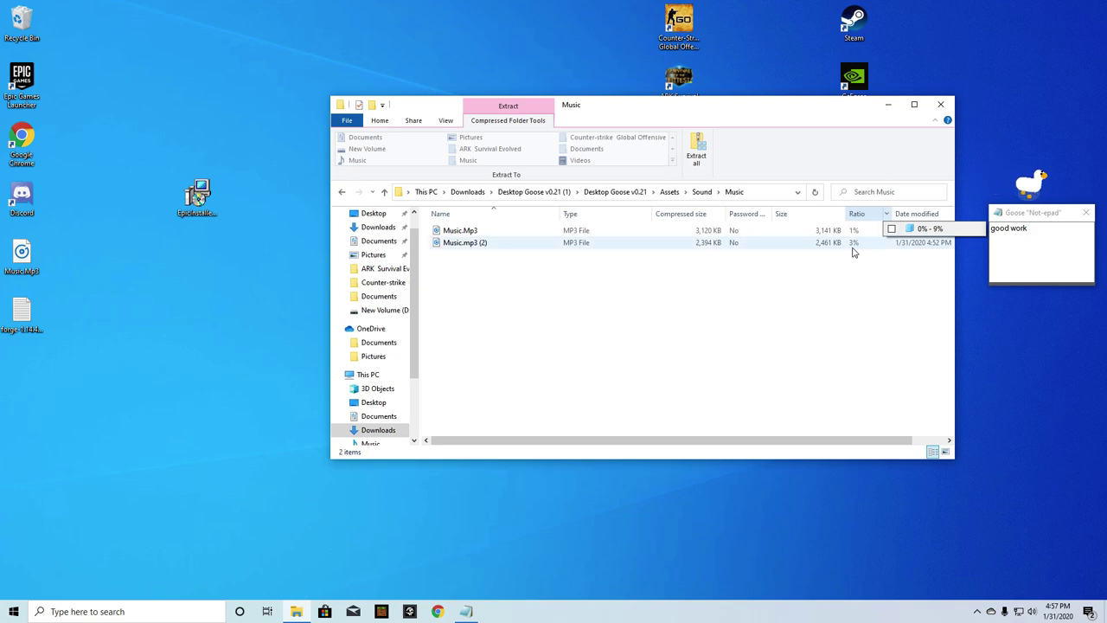
pyautogui.click(342, 192)
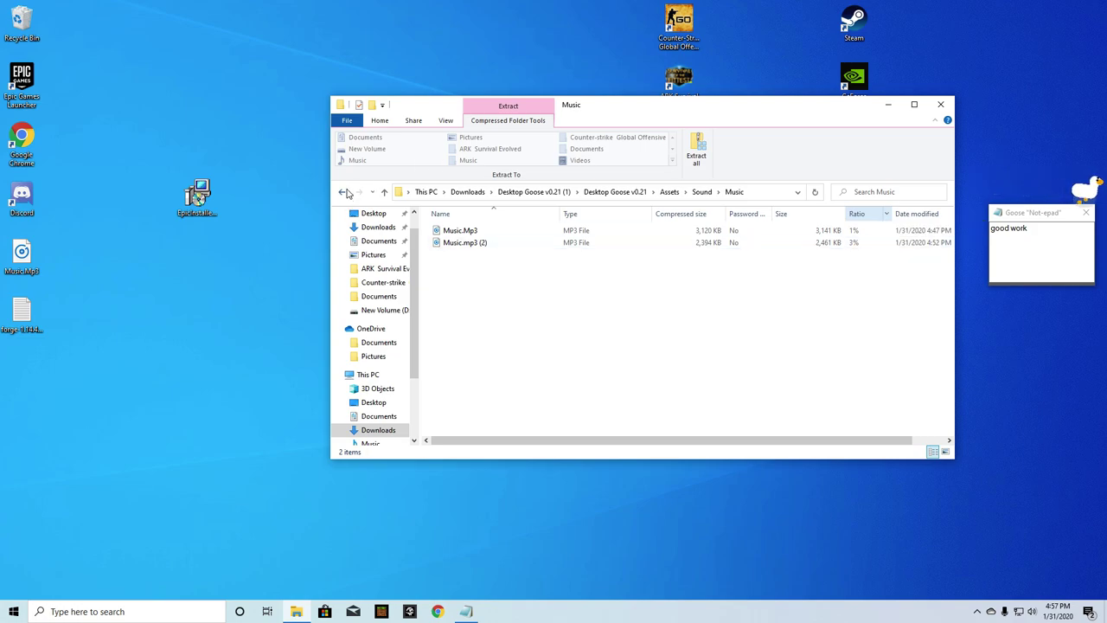
# Return to the Assets folder and browse to Images > Memes
pyautogui.click(343, 192)
pyautogui.click(343, 192)
pyautogui.doubleClick(450, 230)
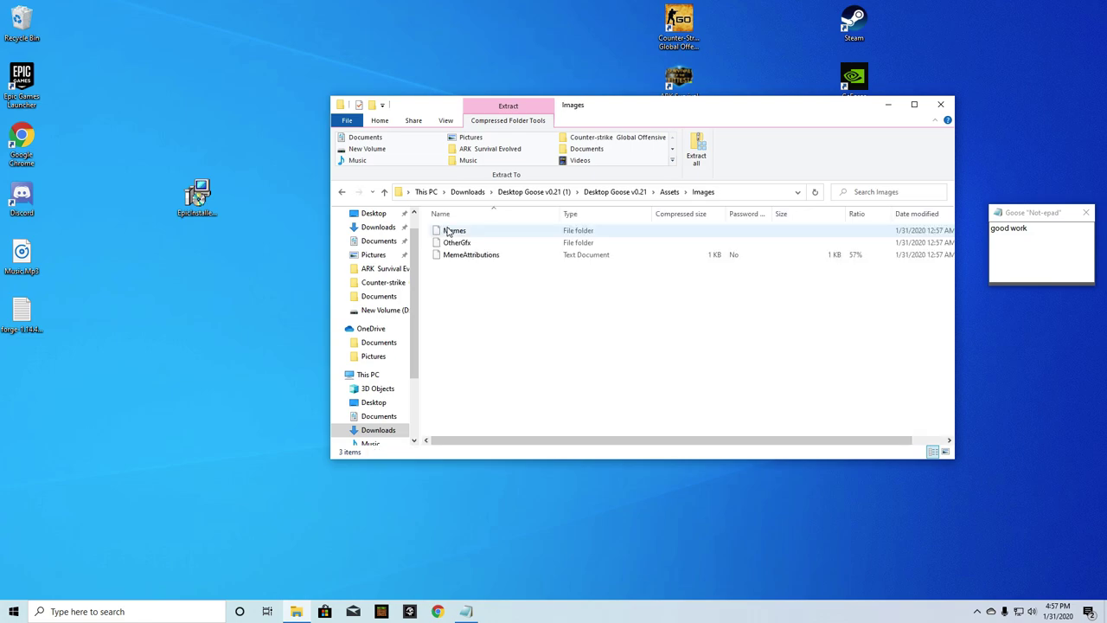
pyautogui.doubleClick(487, 231)
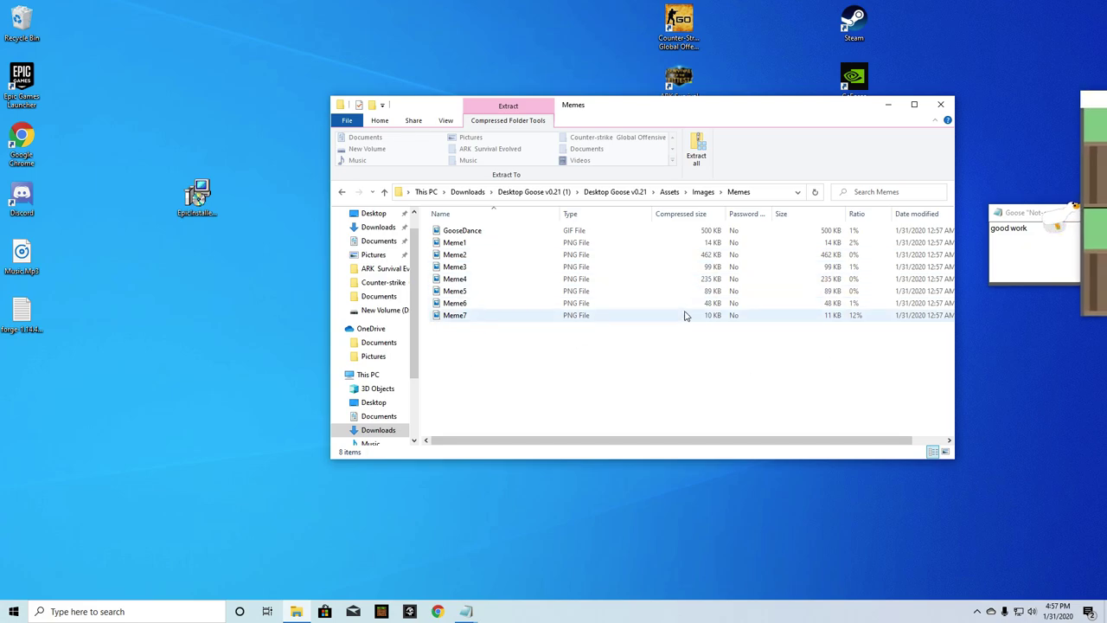
# View the Meme7, Meme6 and Meme2 images one at a time, closing each after viewing
pyautogui.click(458, 316)
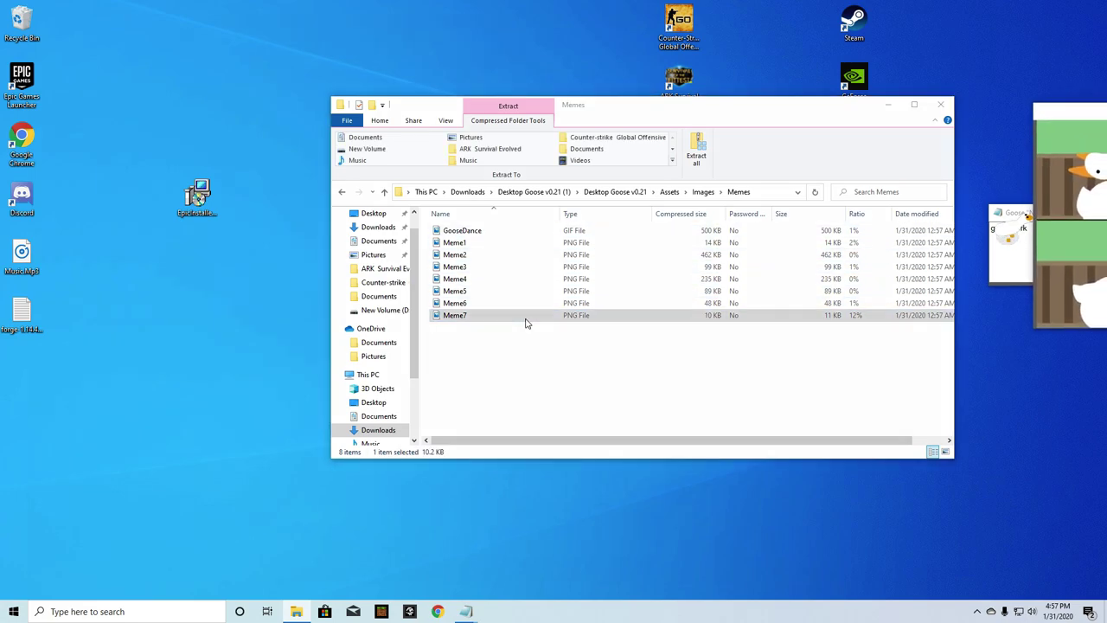
pyautogui.doubleClick(525, 317)
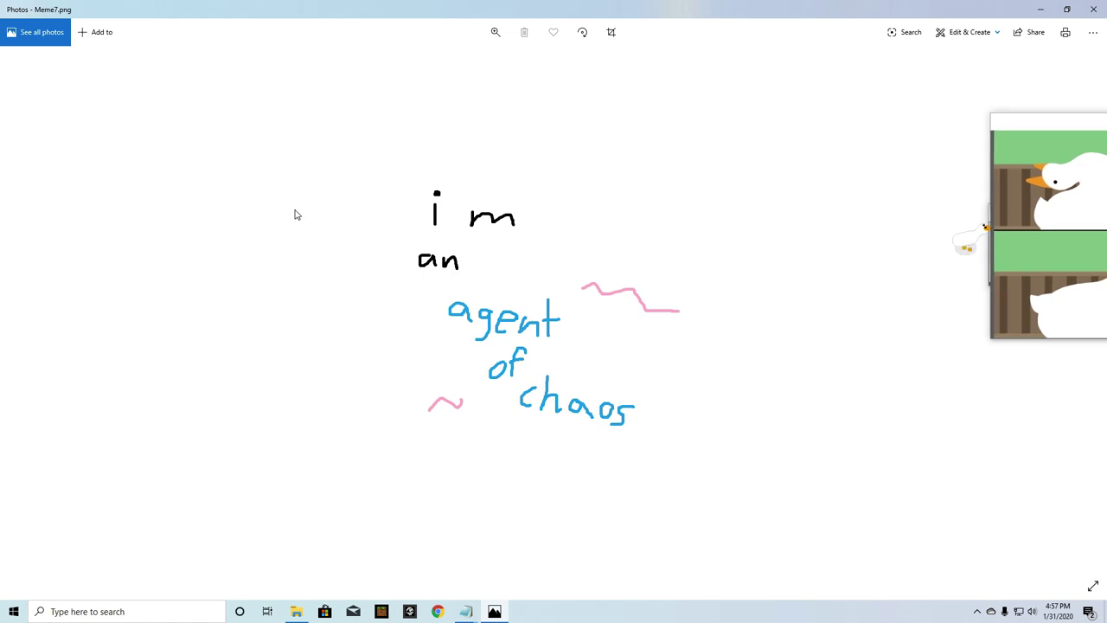
pyautogui.click(1093, 8)
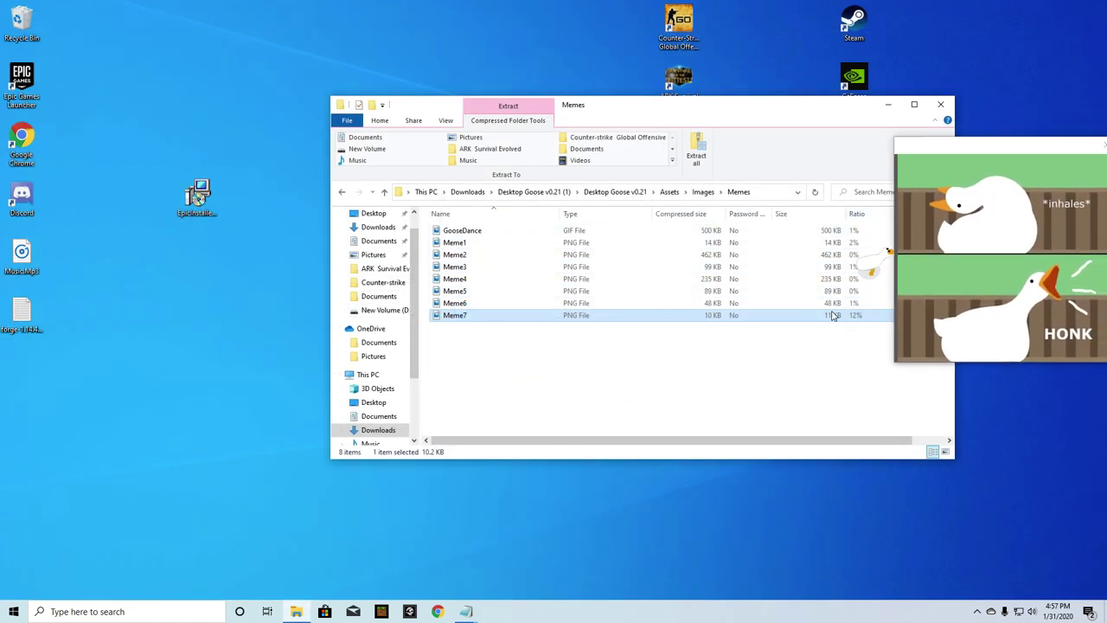
pyautogui.doubleClick(628, 303)
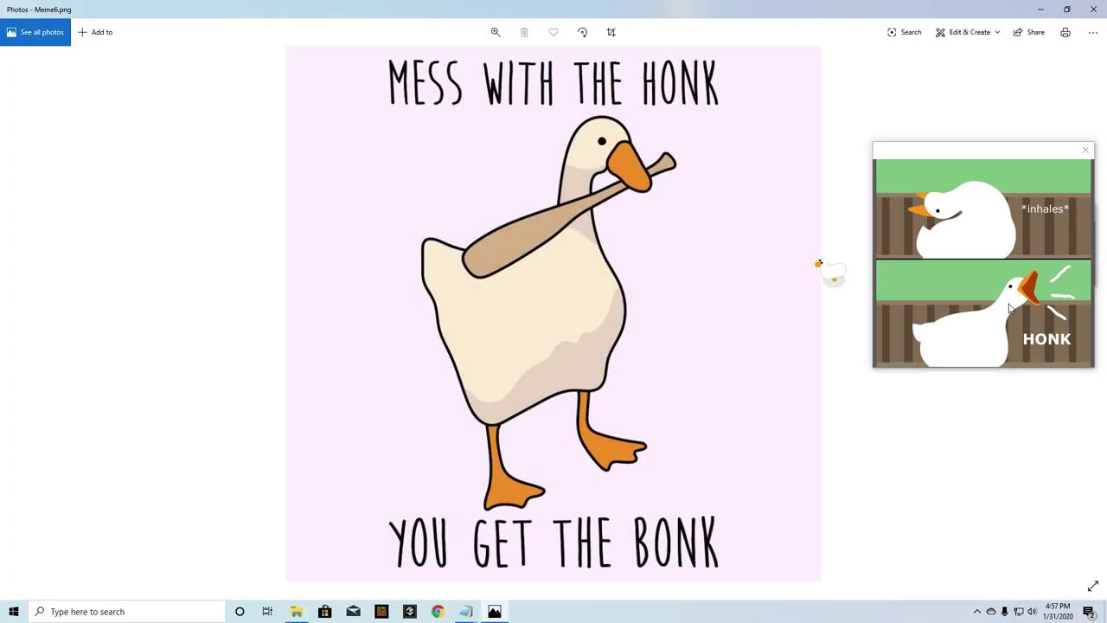
pyautogui.click(1093, 9)
pyautogui.click(531, 256)
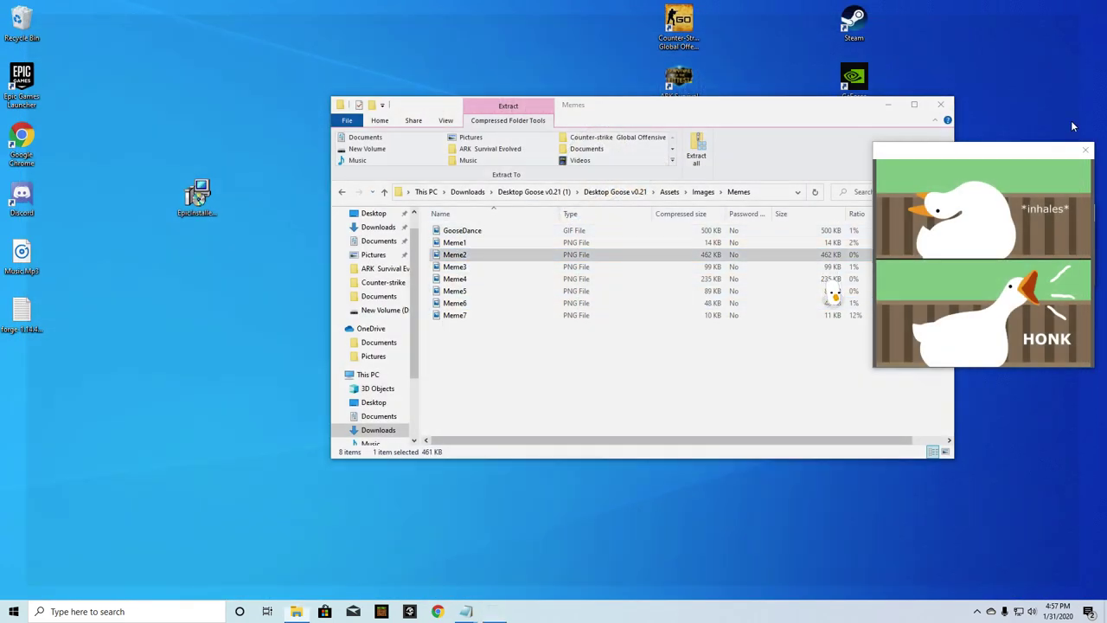
pyautogui.press('Return')
pyautogui.click(1093, 8)
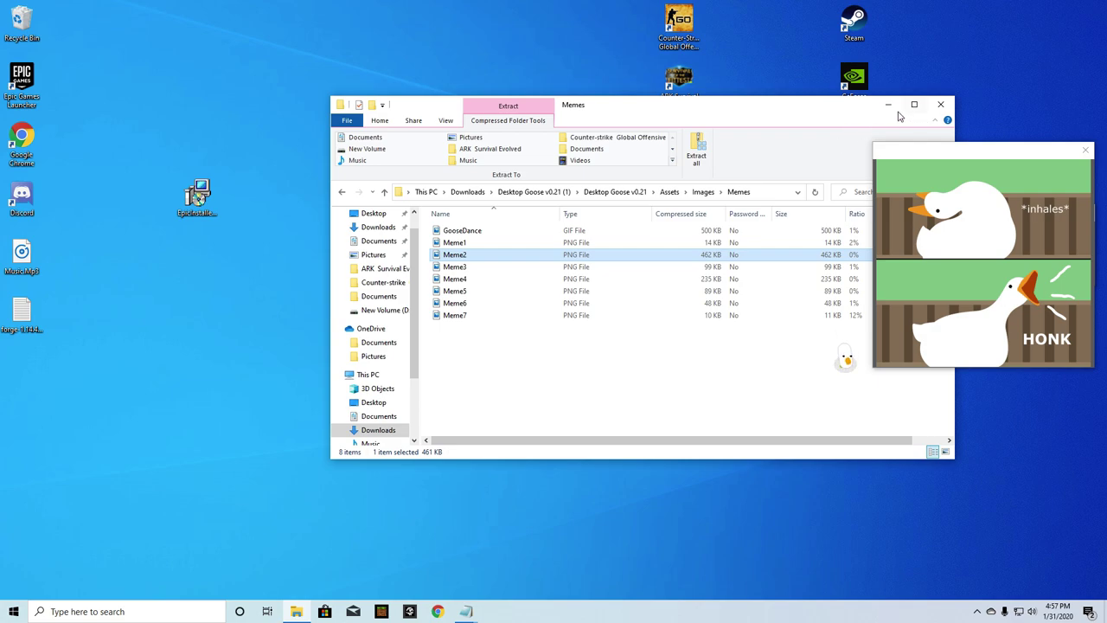
# Check the contents of the OtherGfx images folder and close the File Explorer window
pyautogui.click(343, 192)
pyautogui.doubleClick(457, 242)
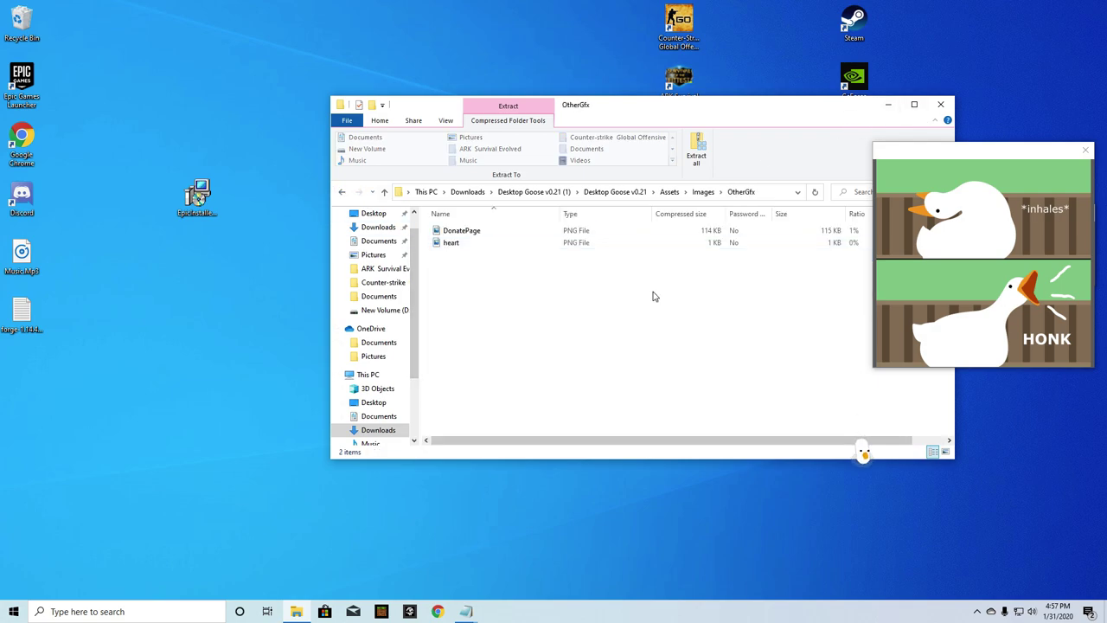
pyautogui.click(343, 192)
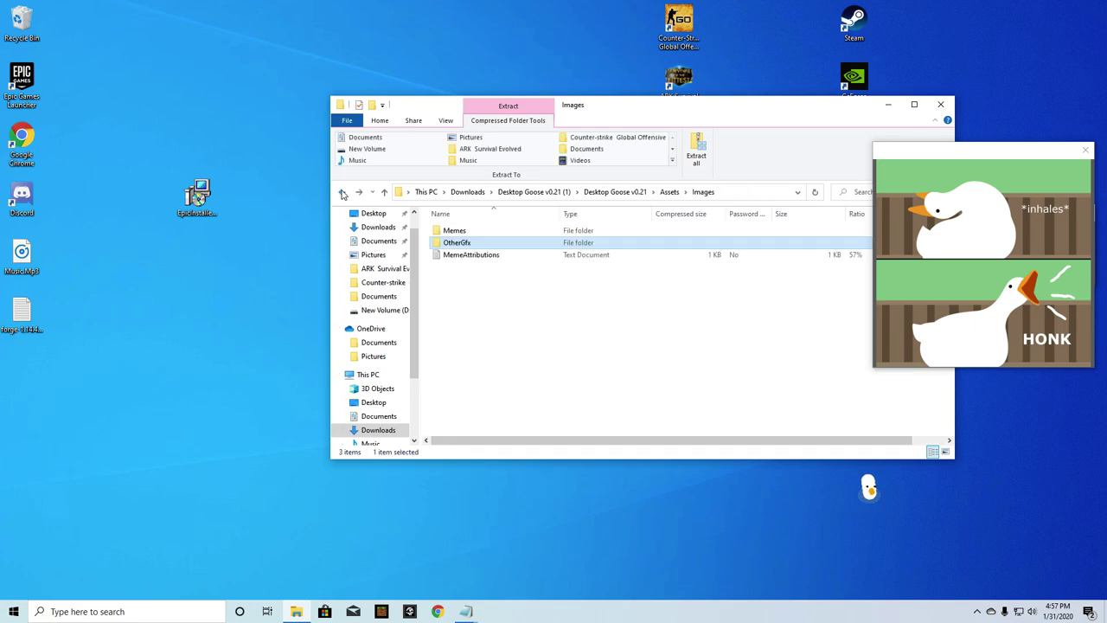
pyautogui.click(343, 192)
pyautogui.click(941, 104)
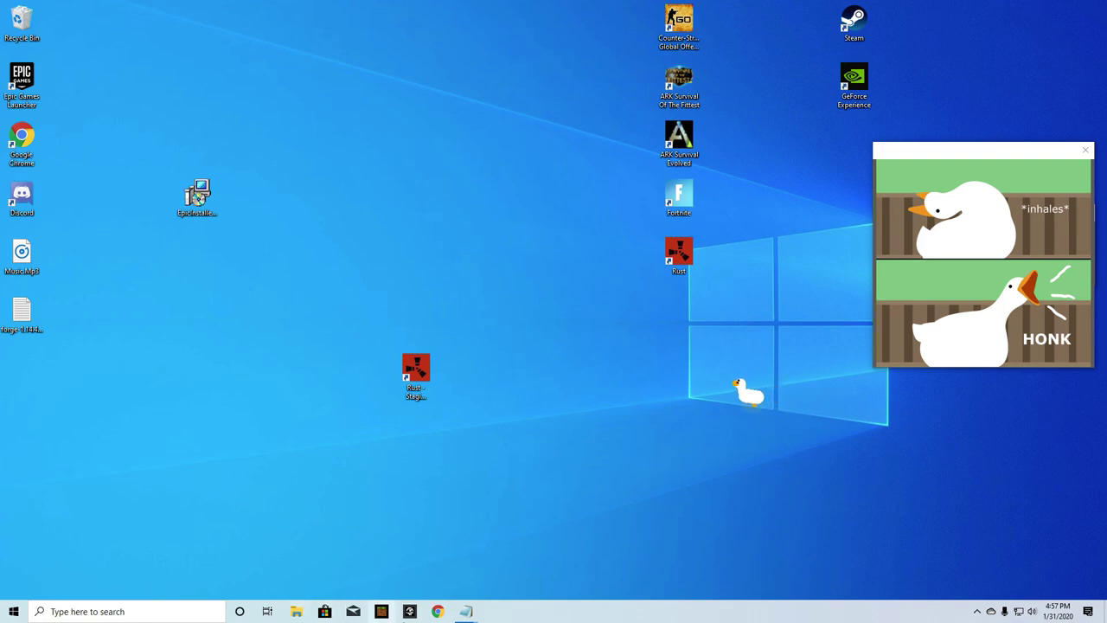
# Switch to Chrome and load google.com
pyautogui.click(437, 611)
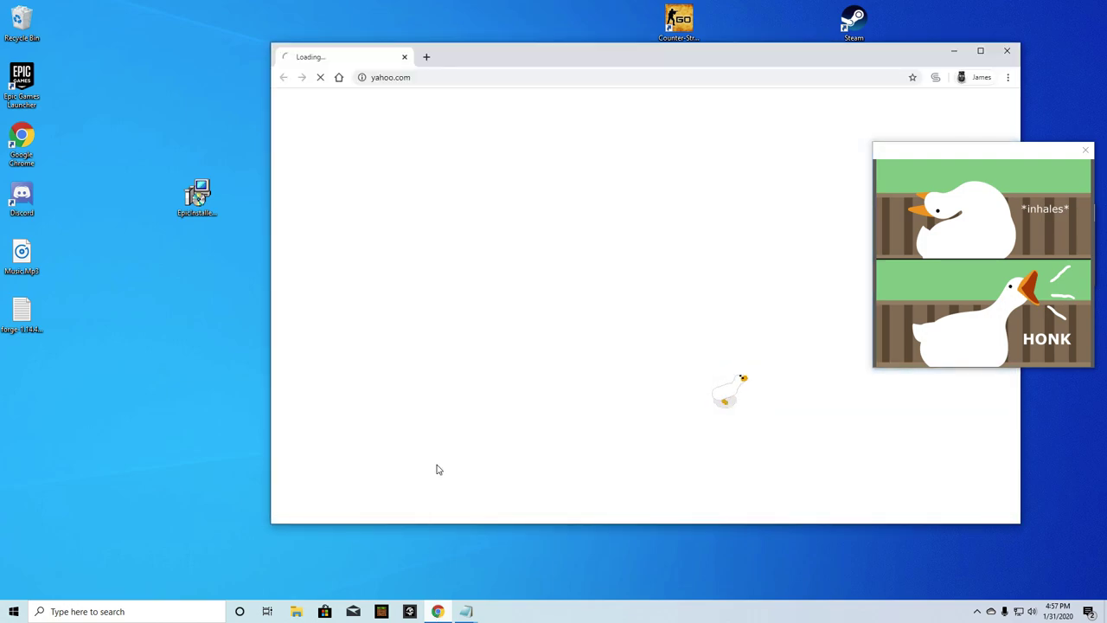
pyautogui.click(455, 76)
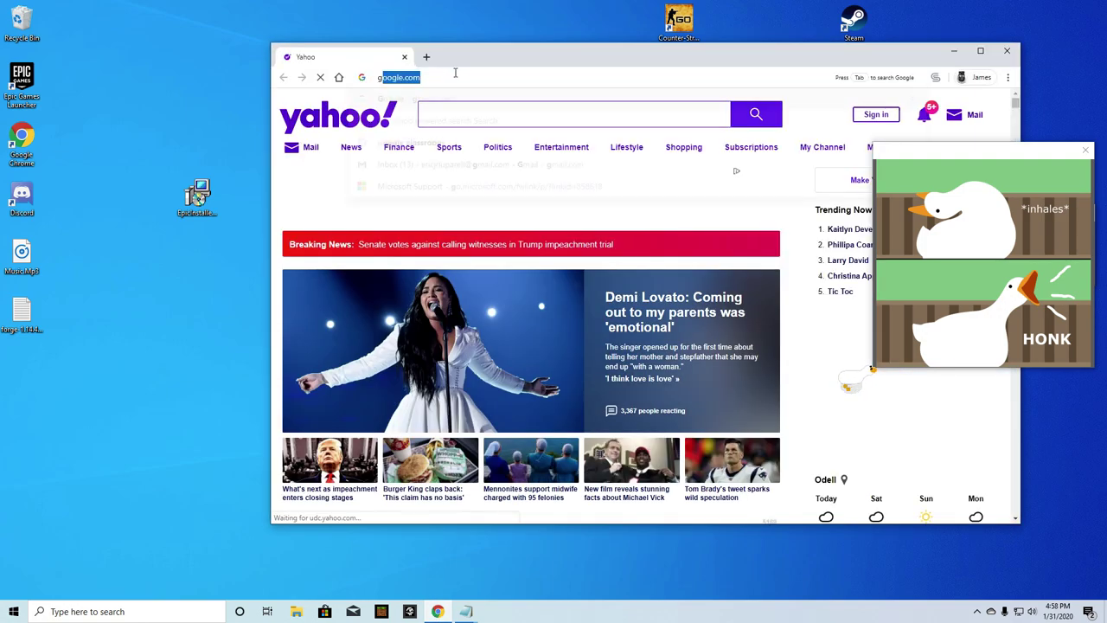
pyautogui.write('goog')
pyautogui.press('Return')
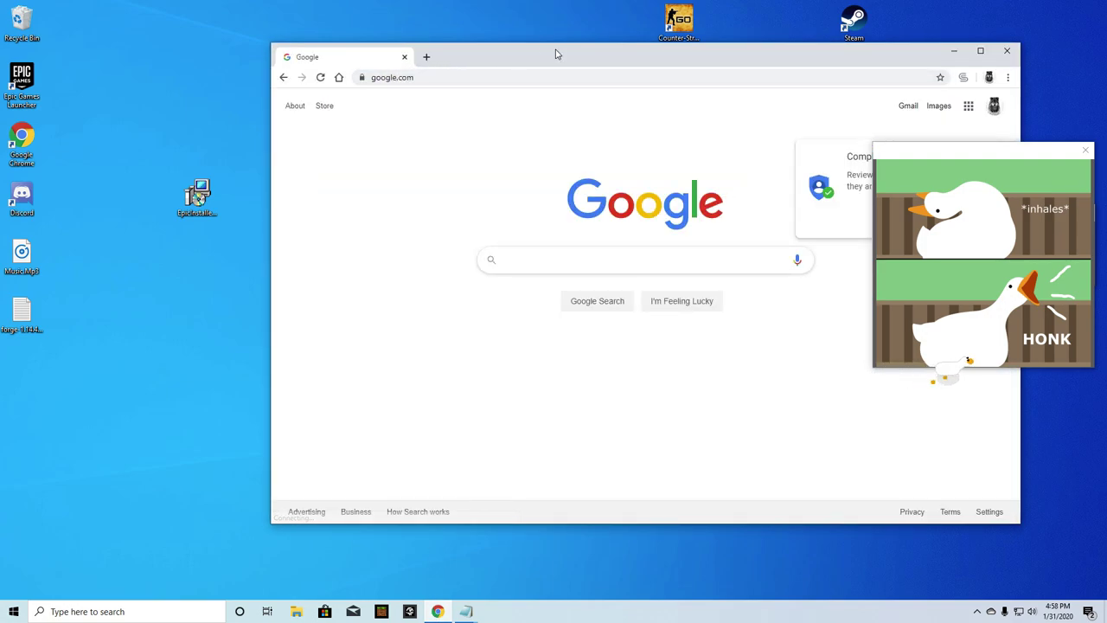
pyautogui.click(386, 96)
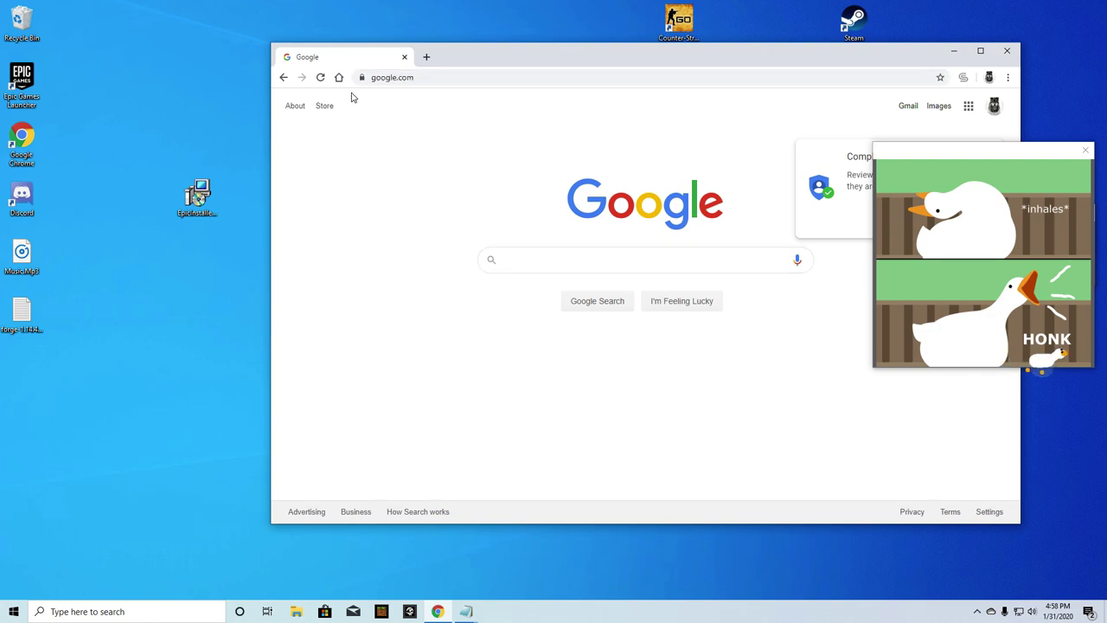
# Search Google for "mp4 to mp3" and open the Zamzar MP4 to MP3 conversion page
pyautogui.click(554, 262)
pyautogui.write('mp')
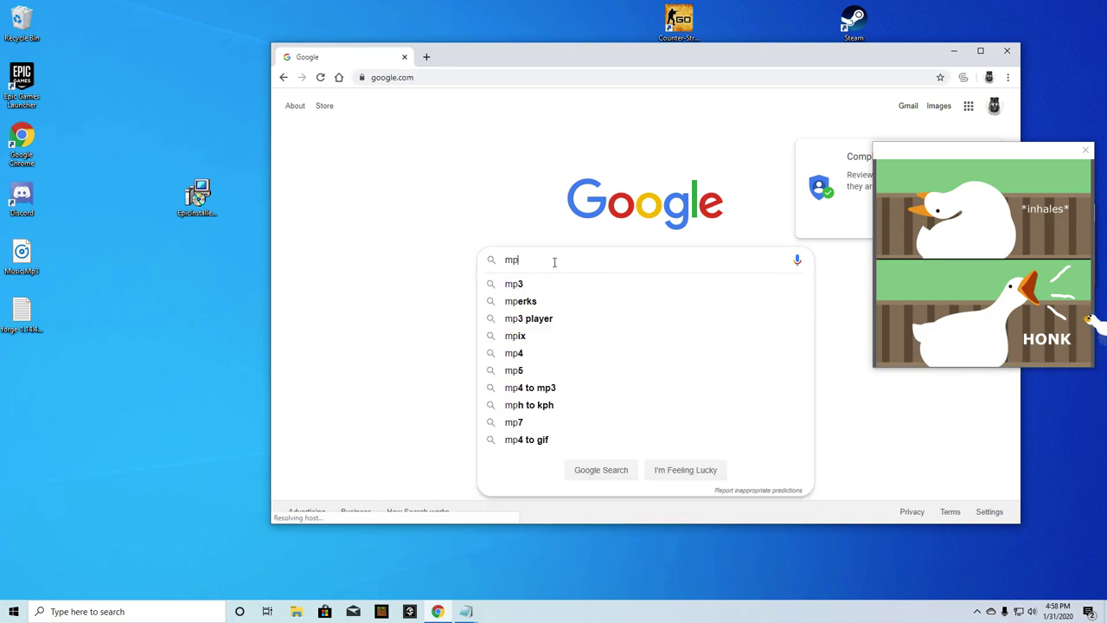
pyautogui.write('4 ')
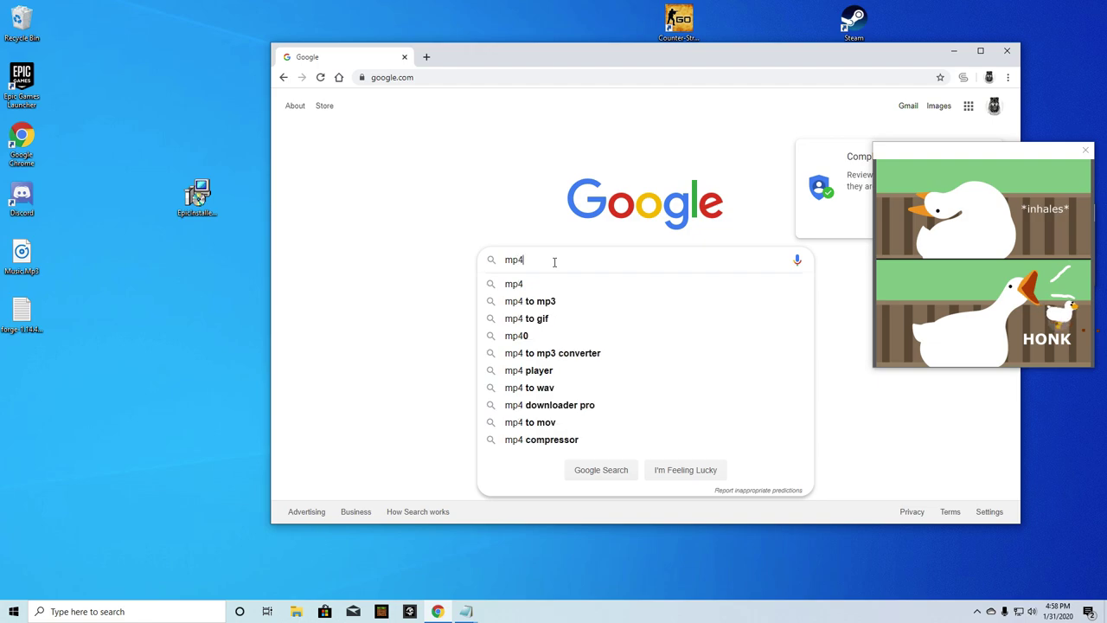
pyautogui.write('t')
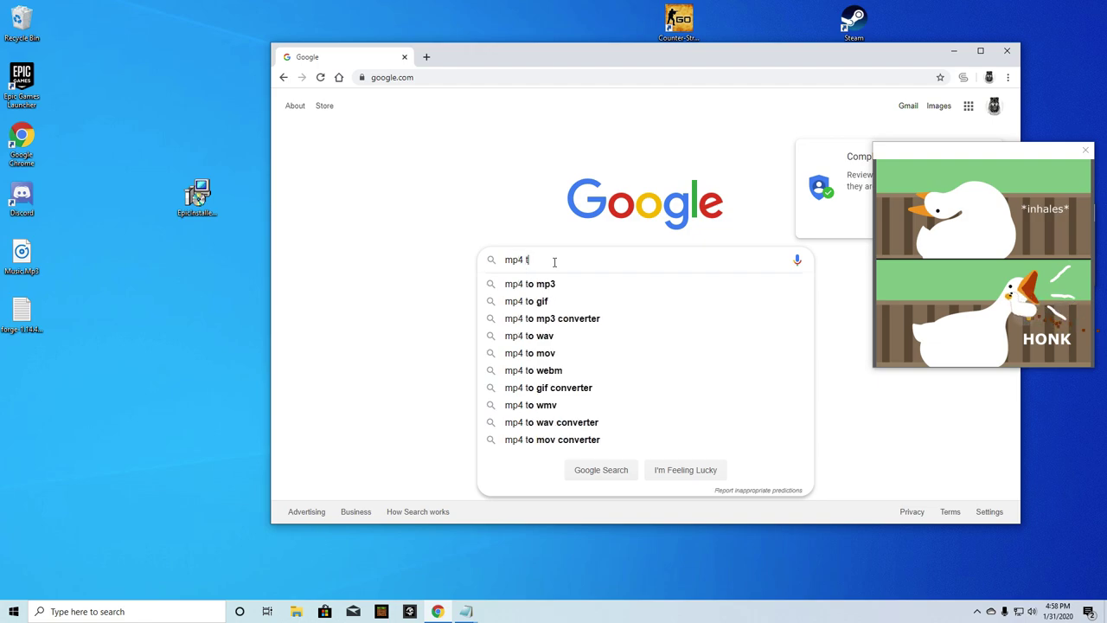
pyautogui.write('o mp3')
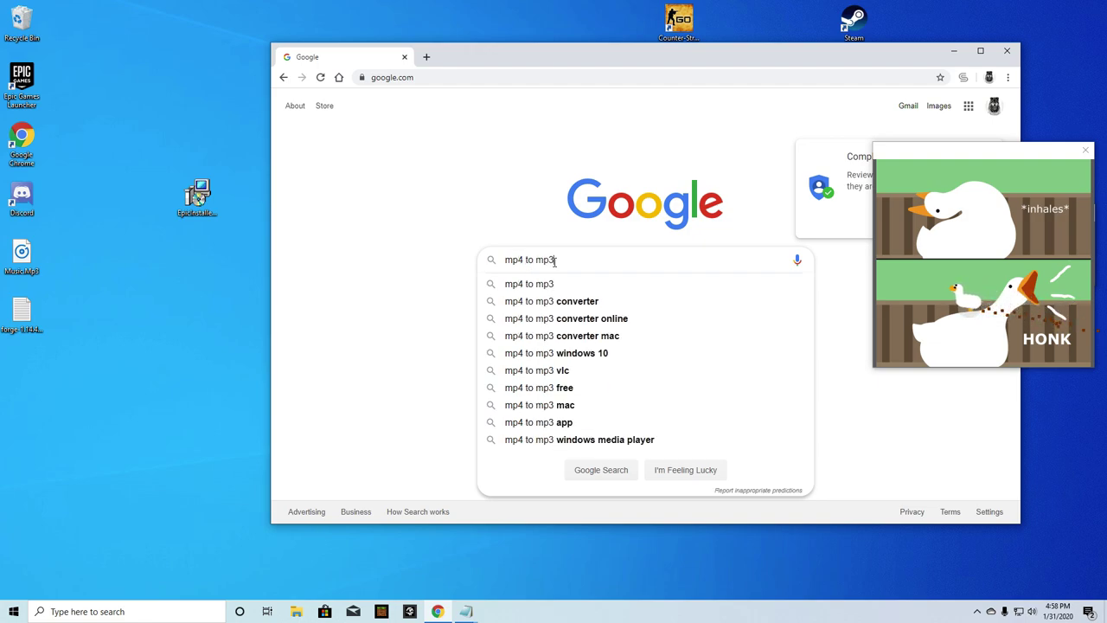
pyautogui.press('Return')
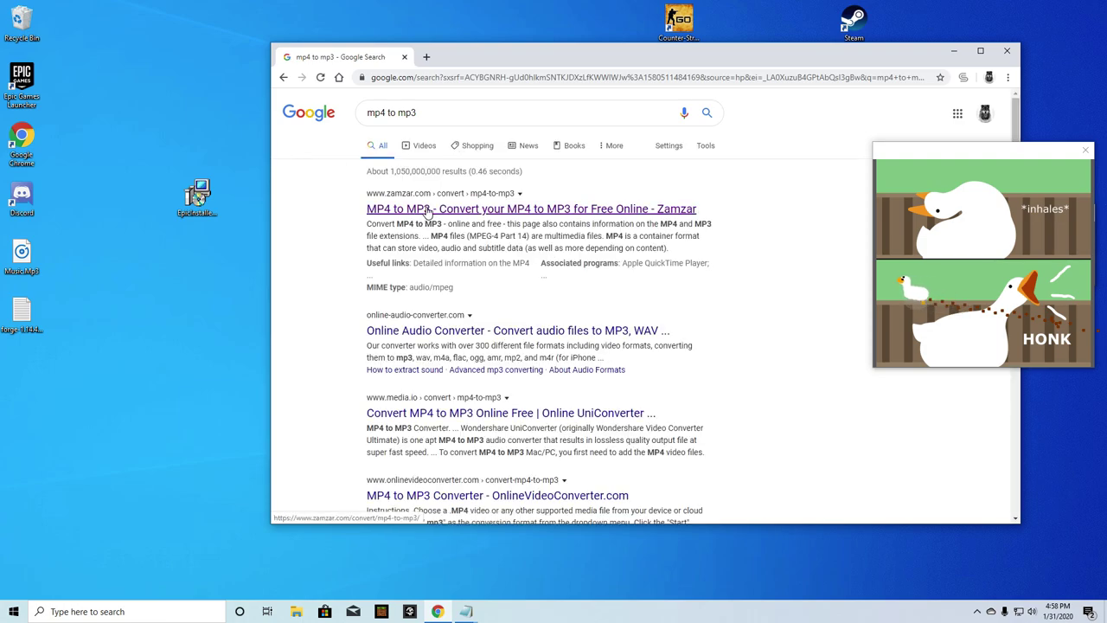
pyautogui.click(427, 209)
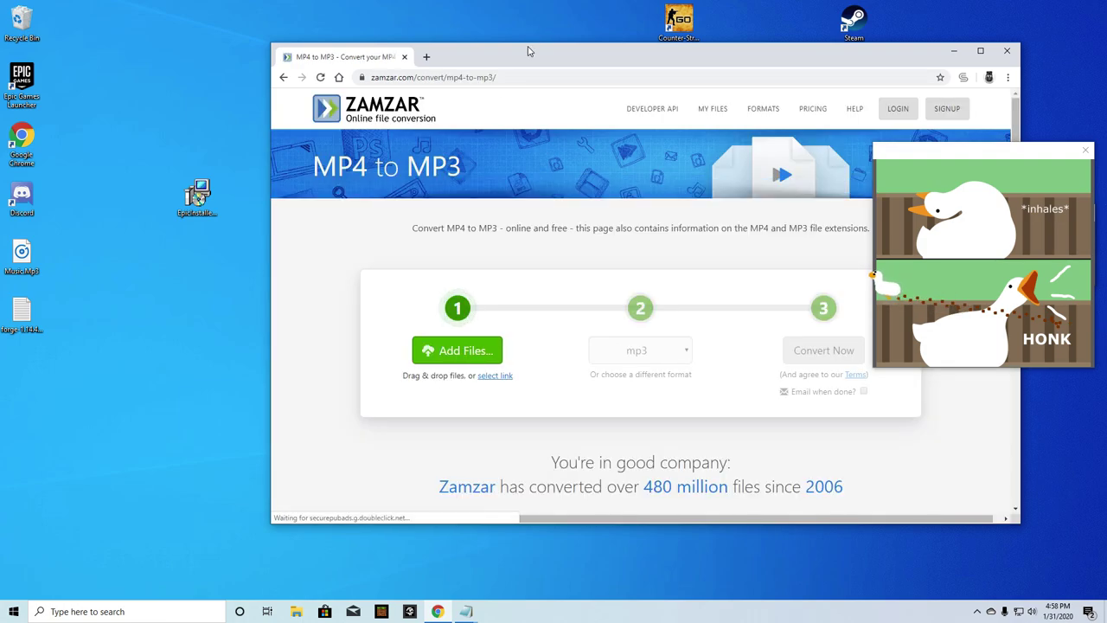
pyautogui.moveTo(523, 46); pyautogui.dragTo(444, 38)
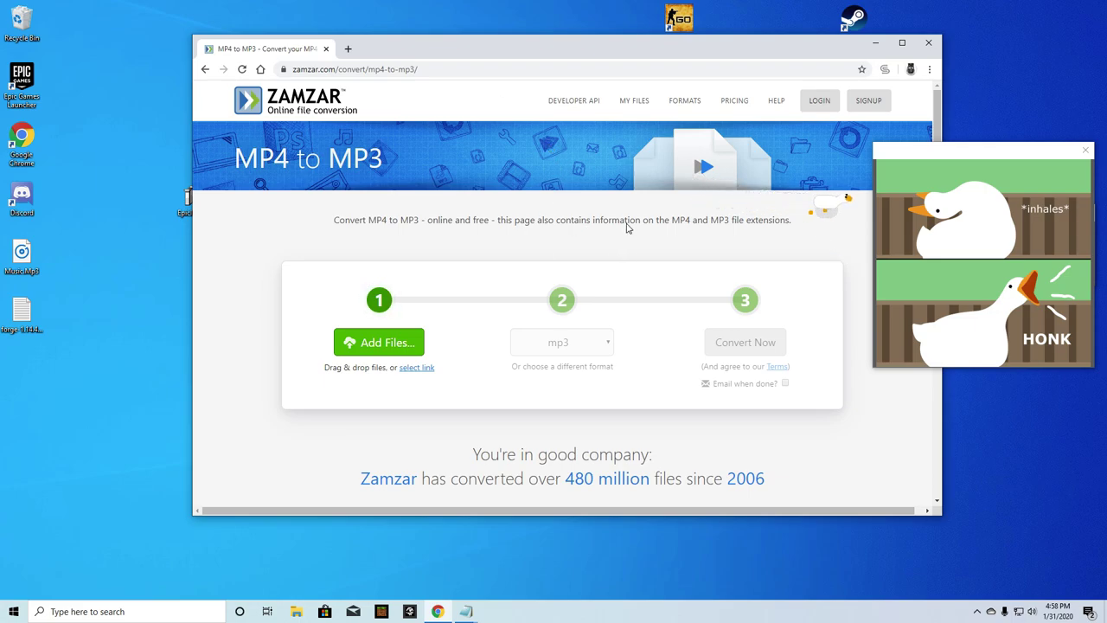
# Close the Zamzar MP4 to MP3 page and load Converter Suite's Audio/Video Converter from a new tab
pyautogui.click(348, 48)
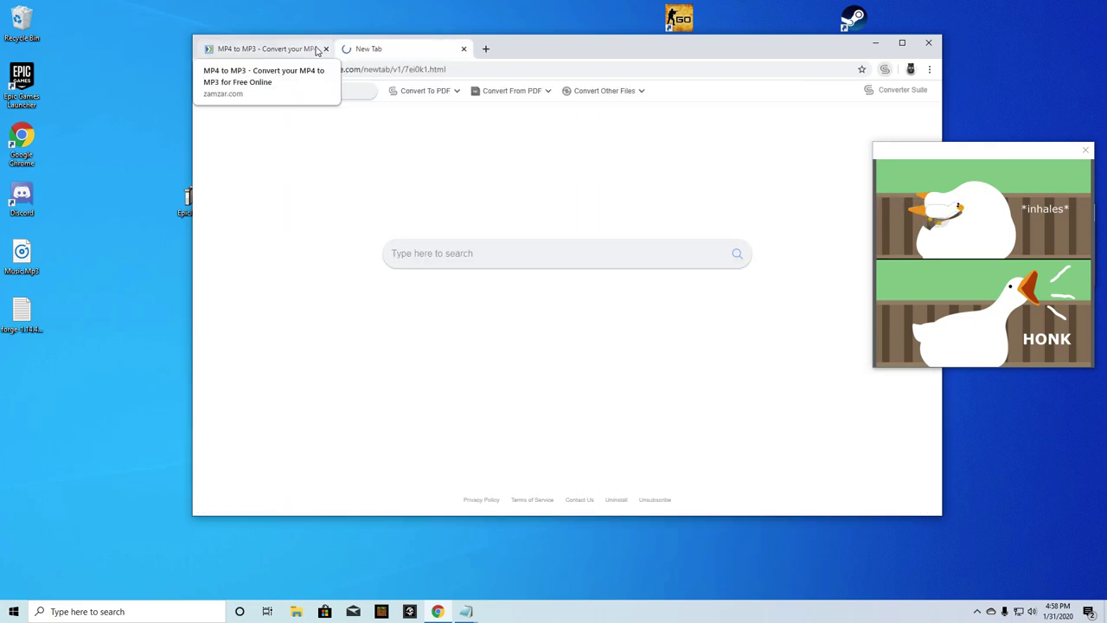
pyautogui.click(325, 48)
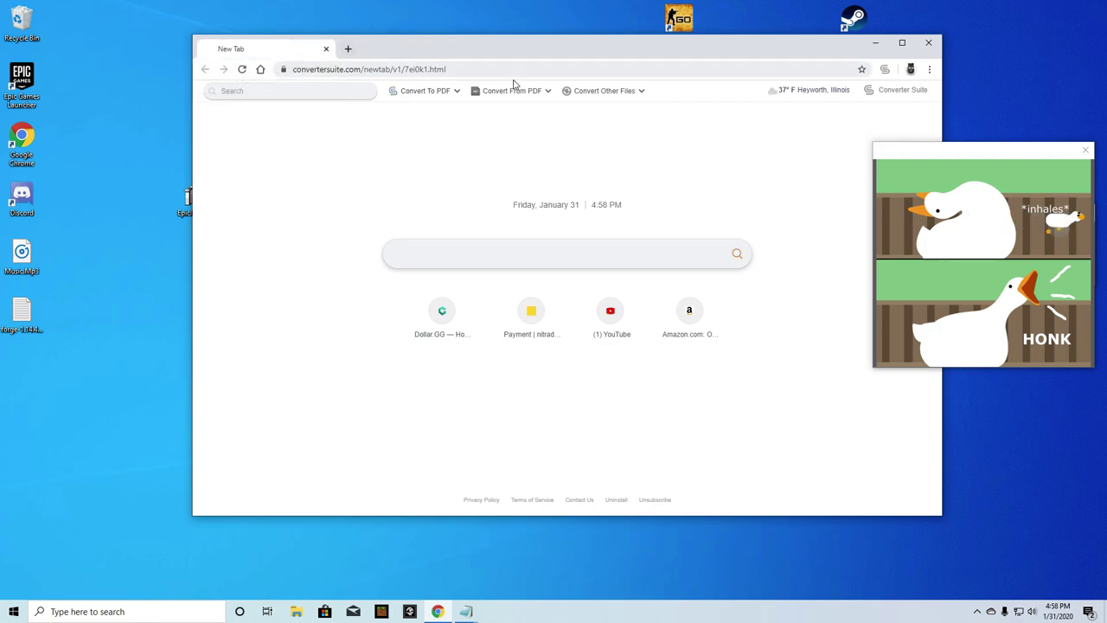
pyautogui.click(644, 93)
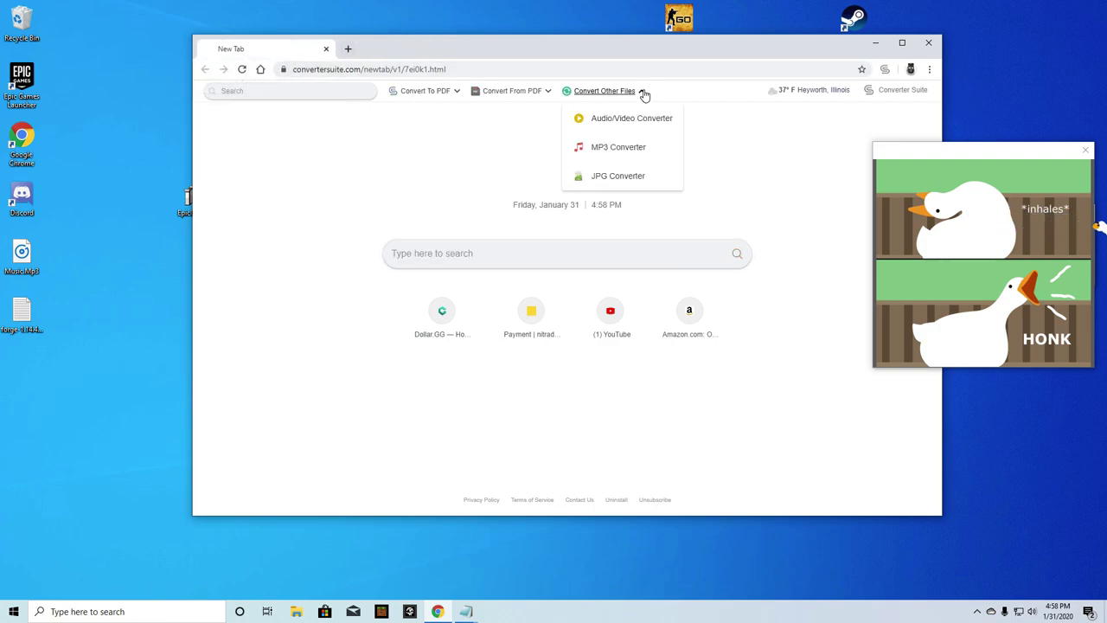
pyautogui.click(634, 121)
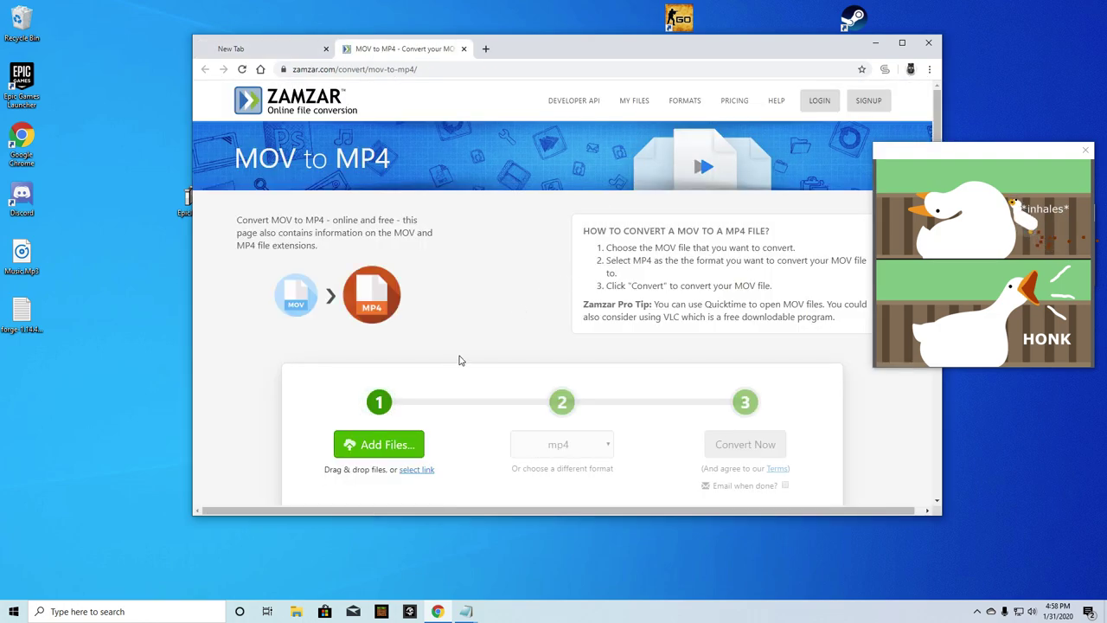
# Add Music.Mp3 from the Desktop folder to the MOV to MP4 converter
pyautogui.click(387, 446)
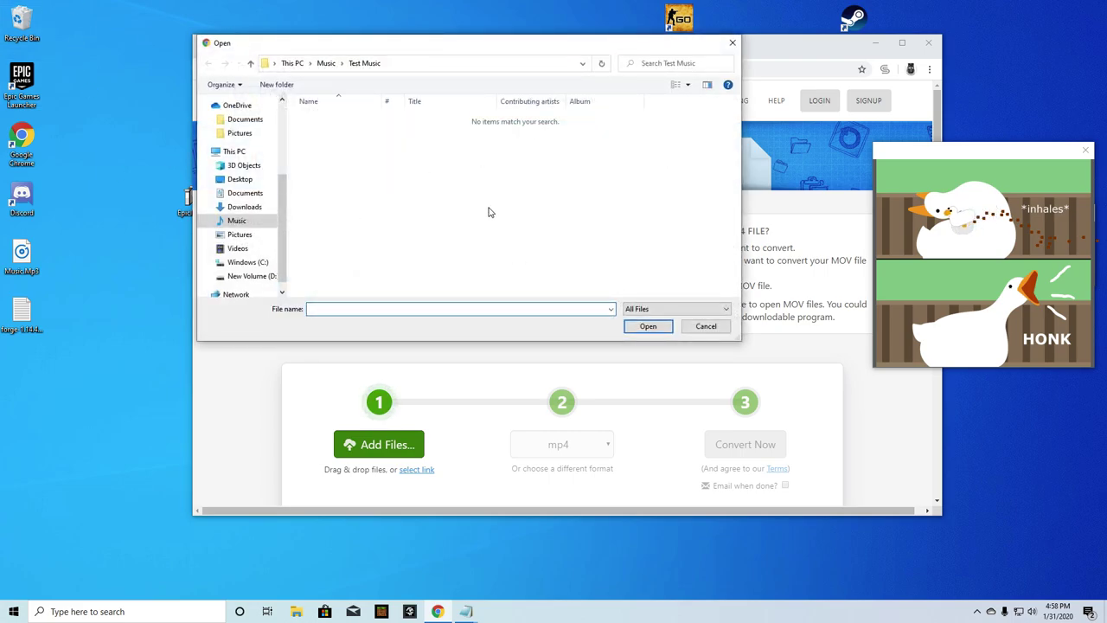
pyautogui.scroll(1, 232, 208)
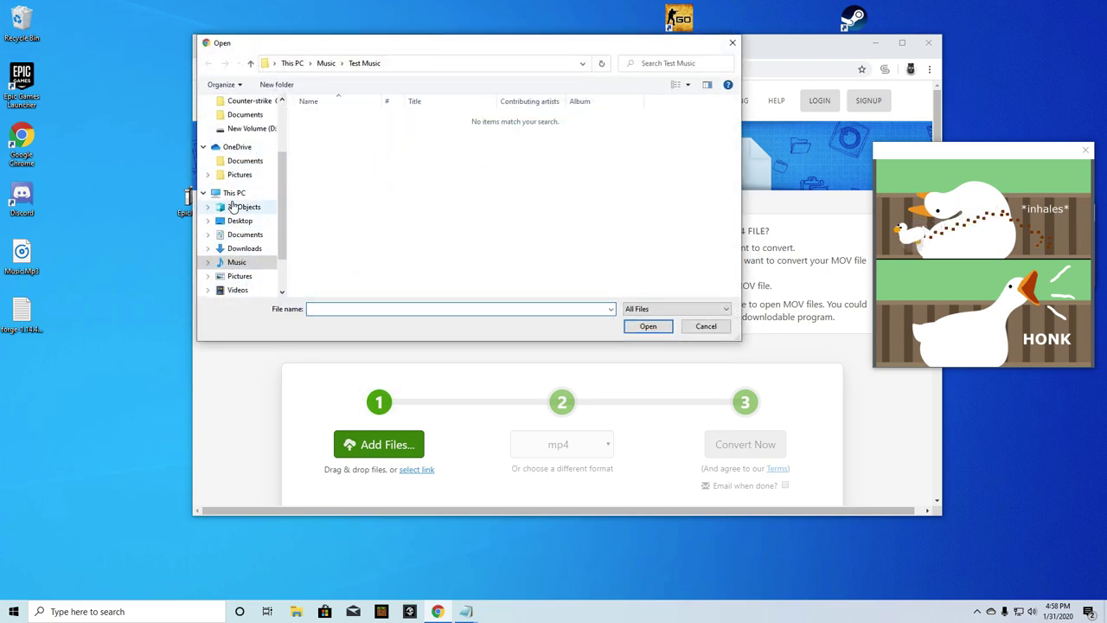
pyautogui.click(210, 263)
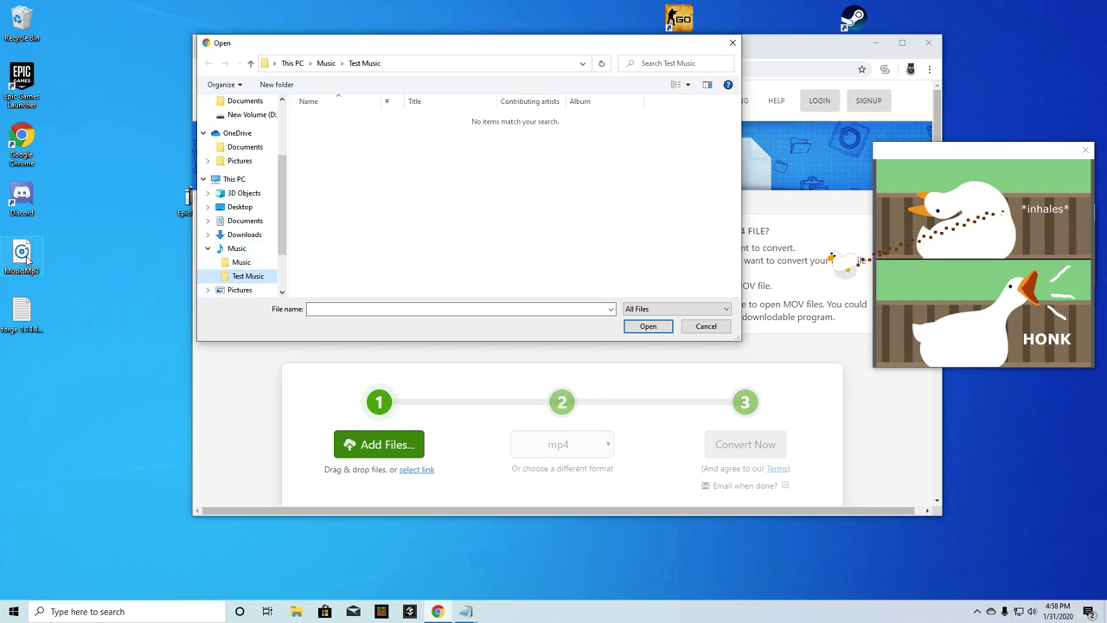
pyautogui.moveTo(34, 264); pyautogui.dragTo(117, 376)
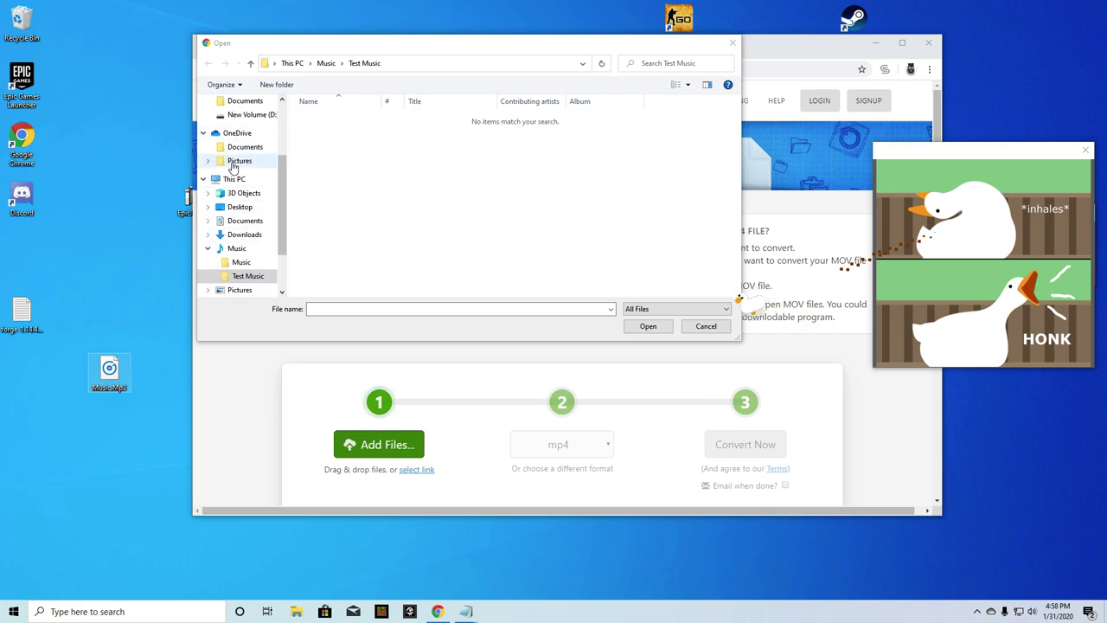
pyautogui.scroll(2, 238, 154)
pyautogui.scroll(1, 237, 152)
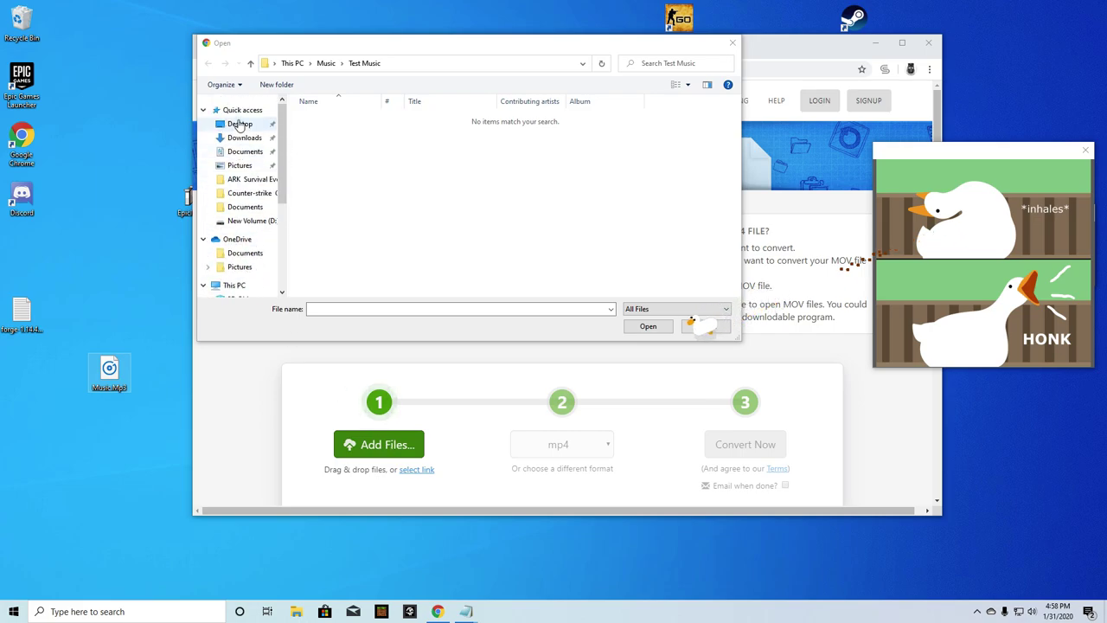
pyautogui.click(240, 124)
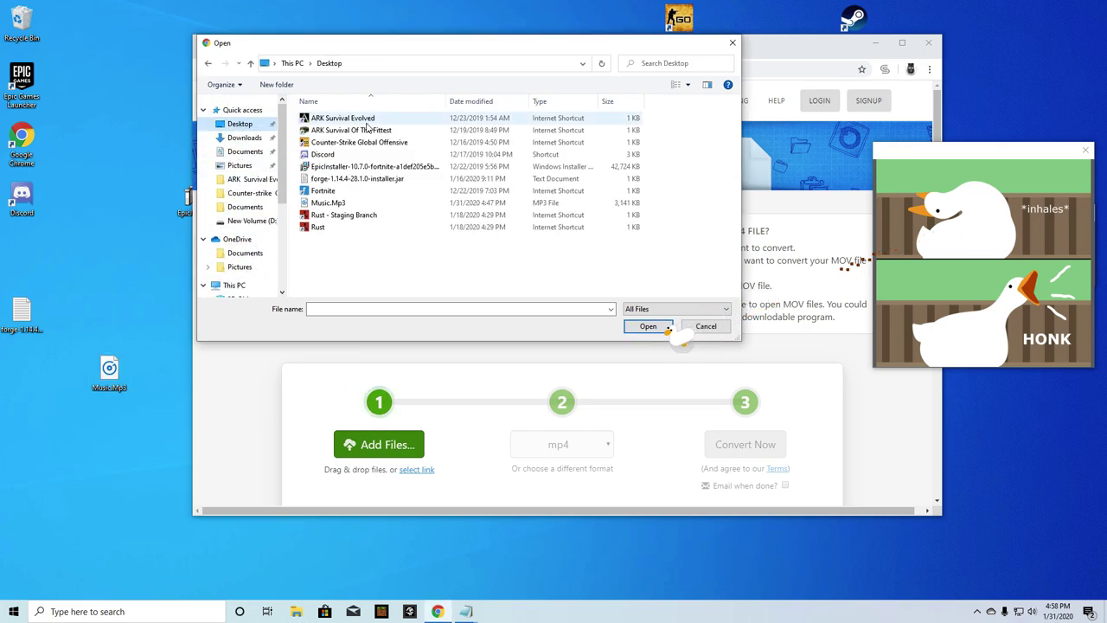
pyautogui.click(334, 204)
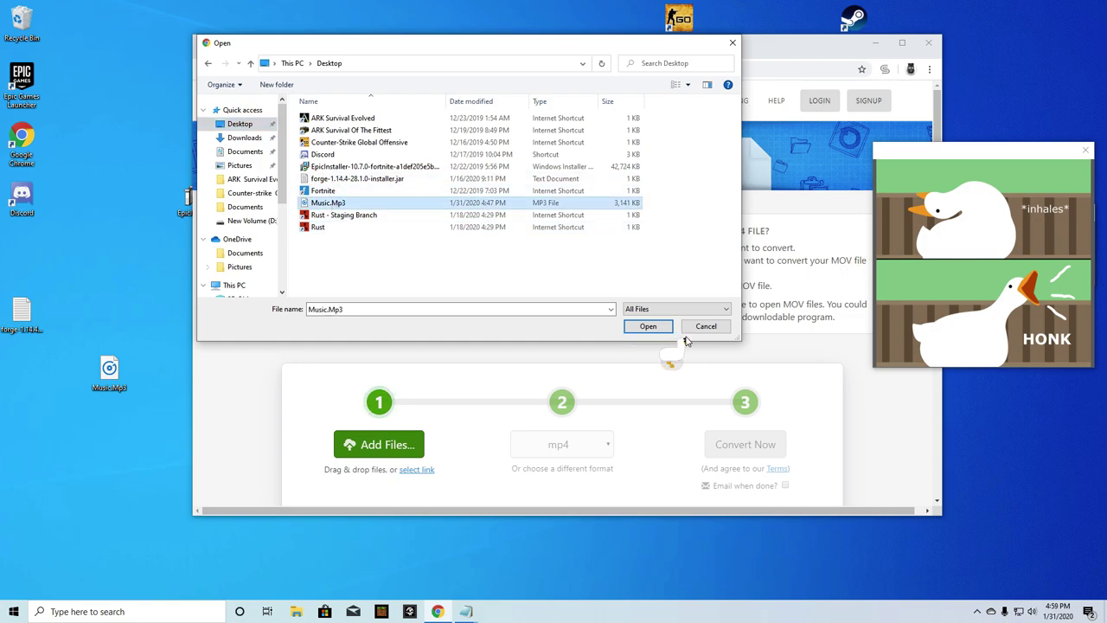
pyautogui.click(644, 327)
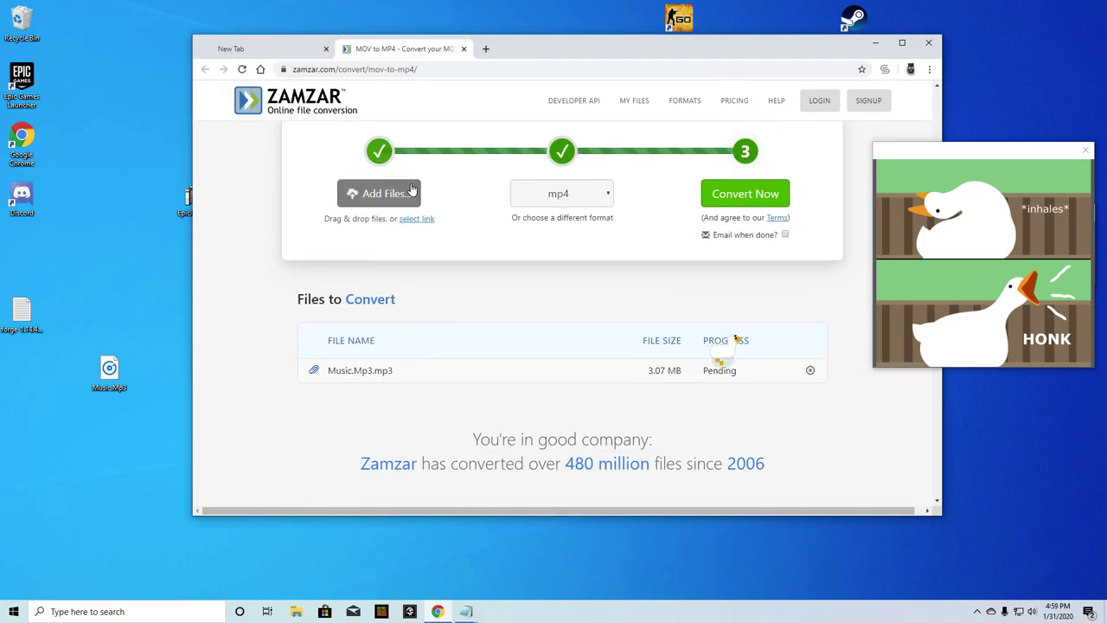
# Check which output formats the converter offers for Music.Mp3, leaving mp4 selected
pyautogui.click(572, 196)
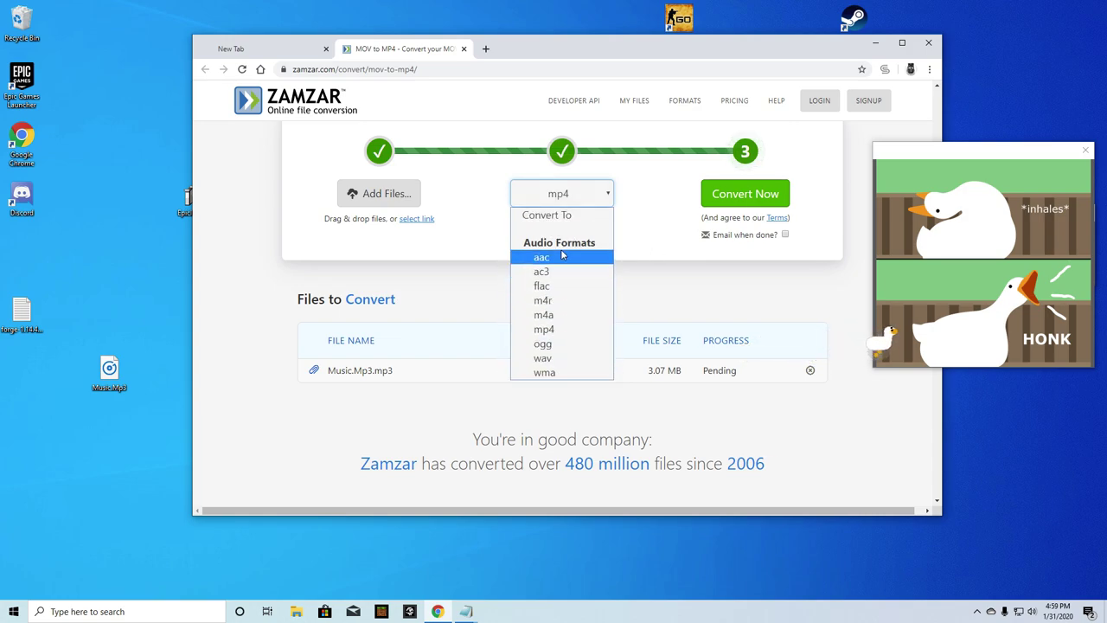
pyautogui.click(576, 194)
pyautogui.scroll(2, 473, 231)
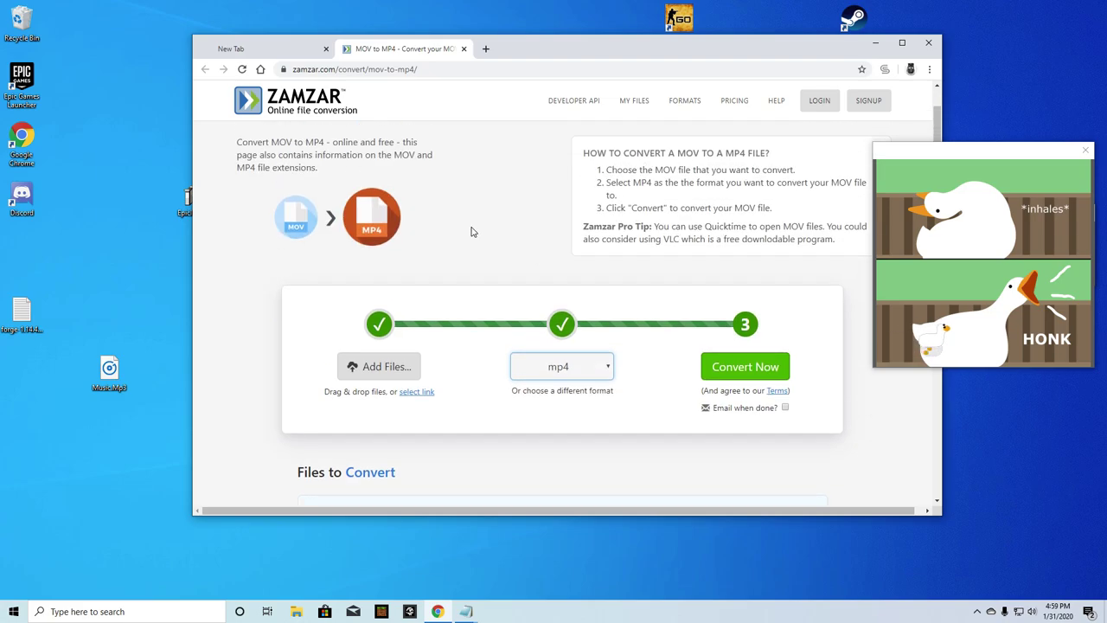
pyautogui.scroll(1, 472, 232)
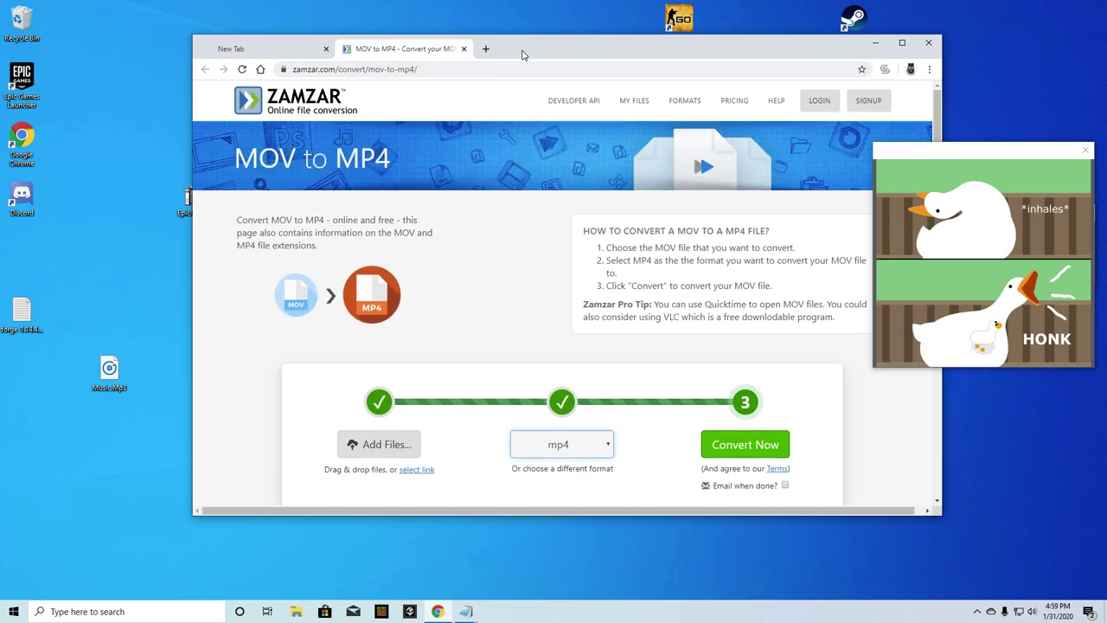
# Close the MOV to MP4 page and load Converter Suite's MP3 Converter from a new tab
pyautogui.click(486, 49)
pyautogui.click(463, 49)
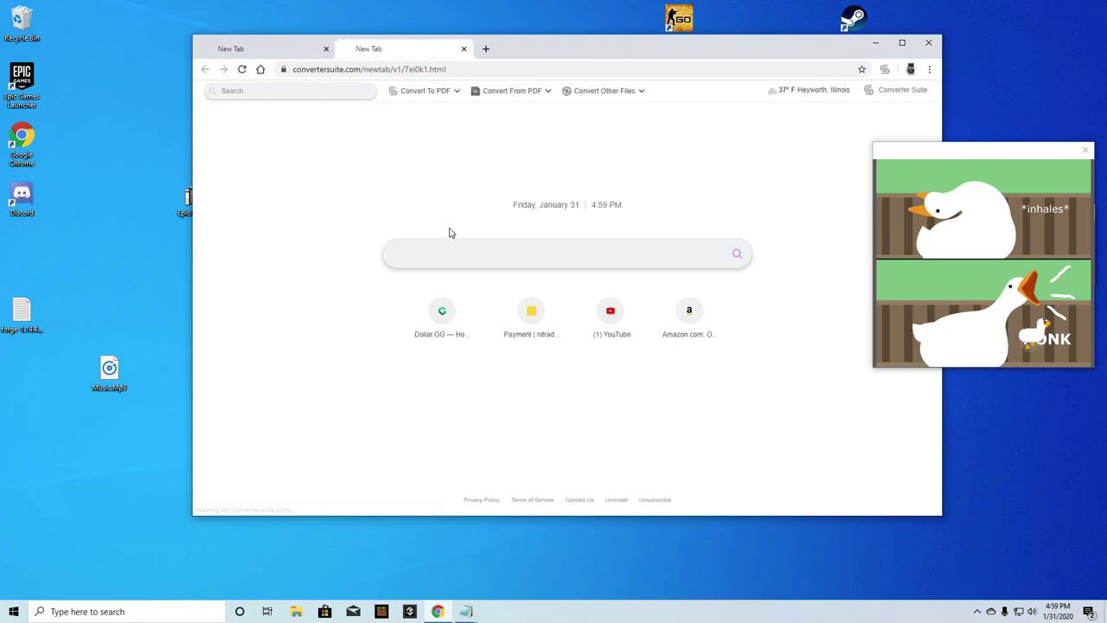
pyautogui.click(642, 92)
pyautogui.click(611, 149)
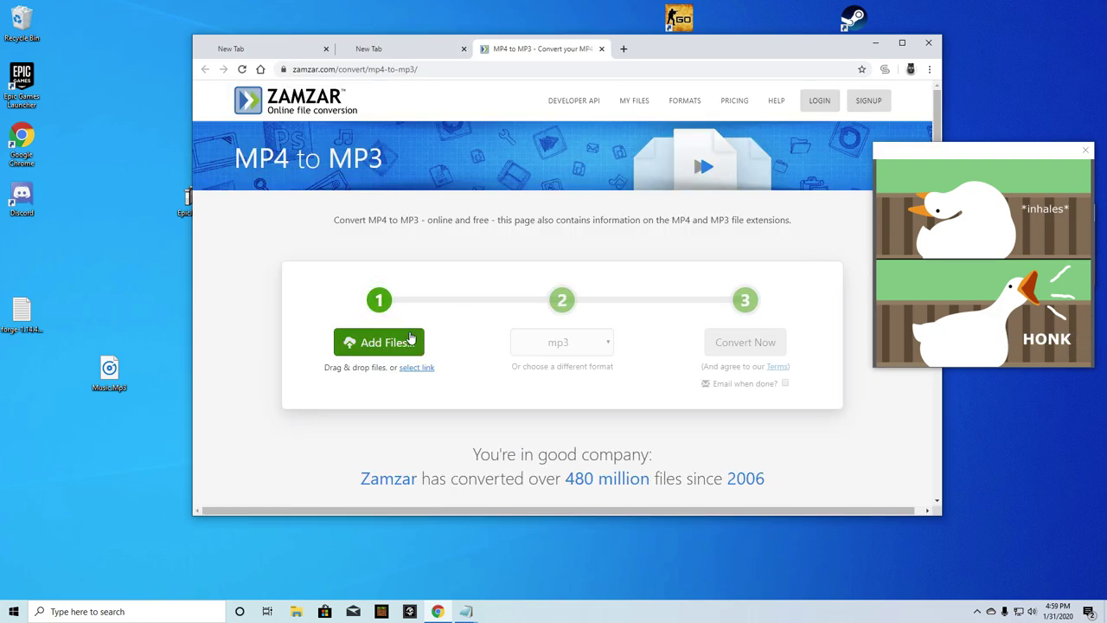
# Add Music.Mp3 from the Desktop folder to the MP4 to MP3 converter and try to start the conversion
pyautogui.click(411, 341)
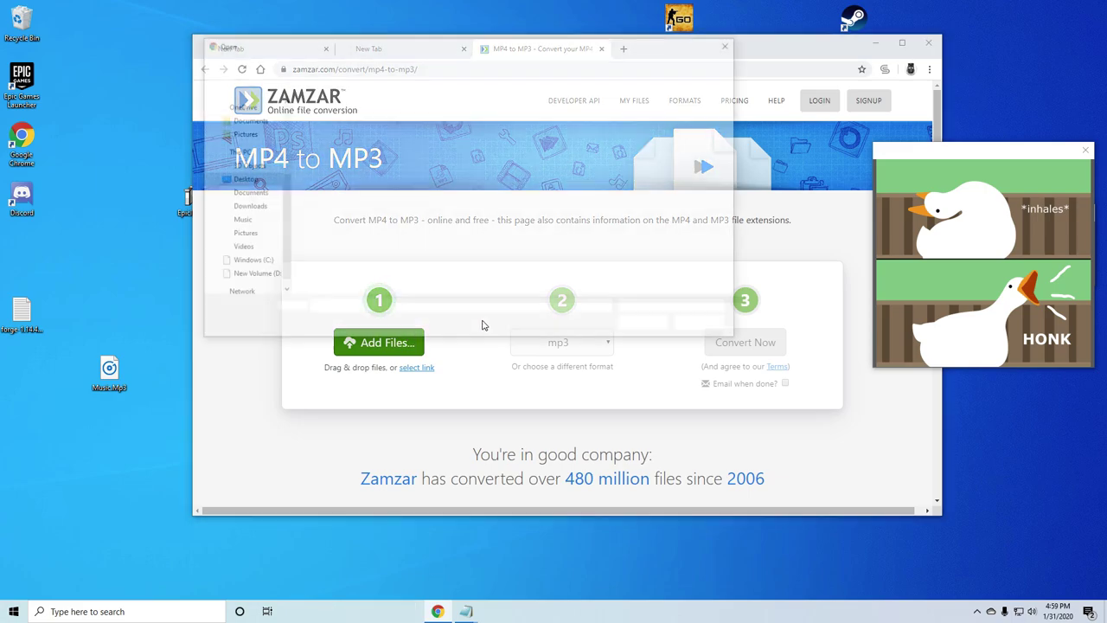
pyautogui.click(328, 203)
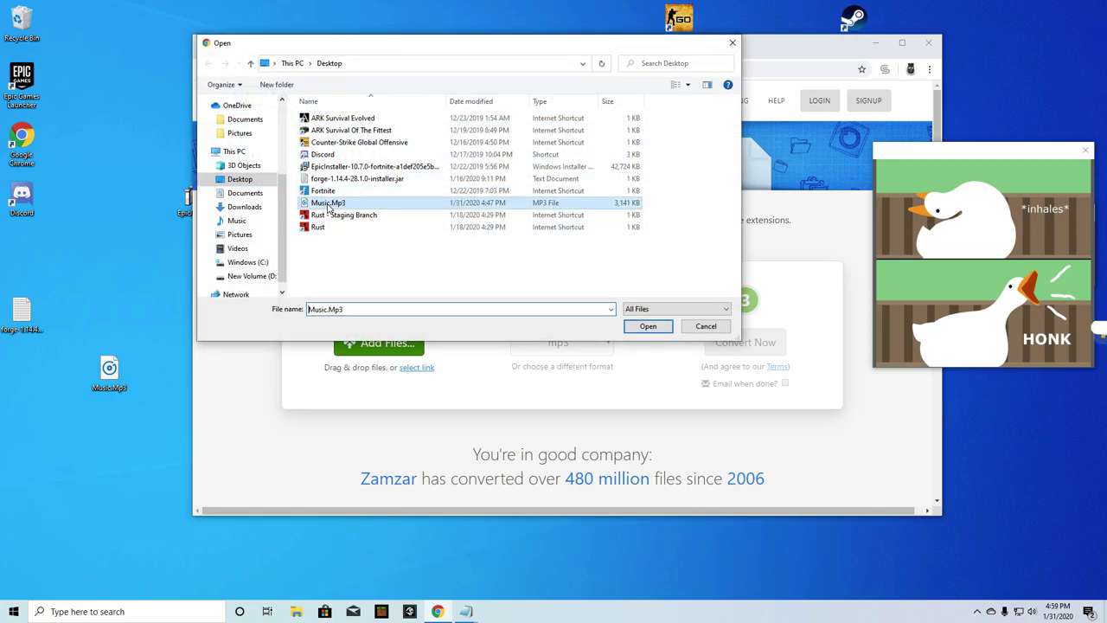
pyautogui.click(649, 326)
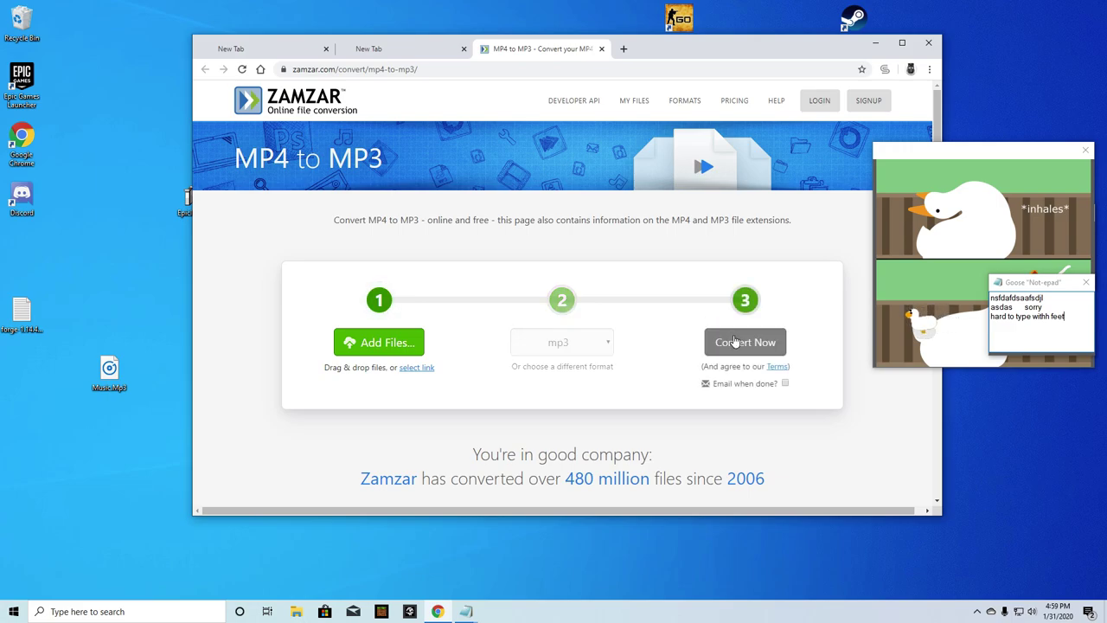
pyautogui.scroll(-3, 736, 343)
pyautogui.scroll(3, 658, 321)
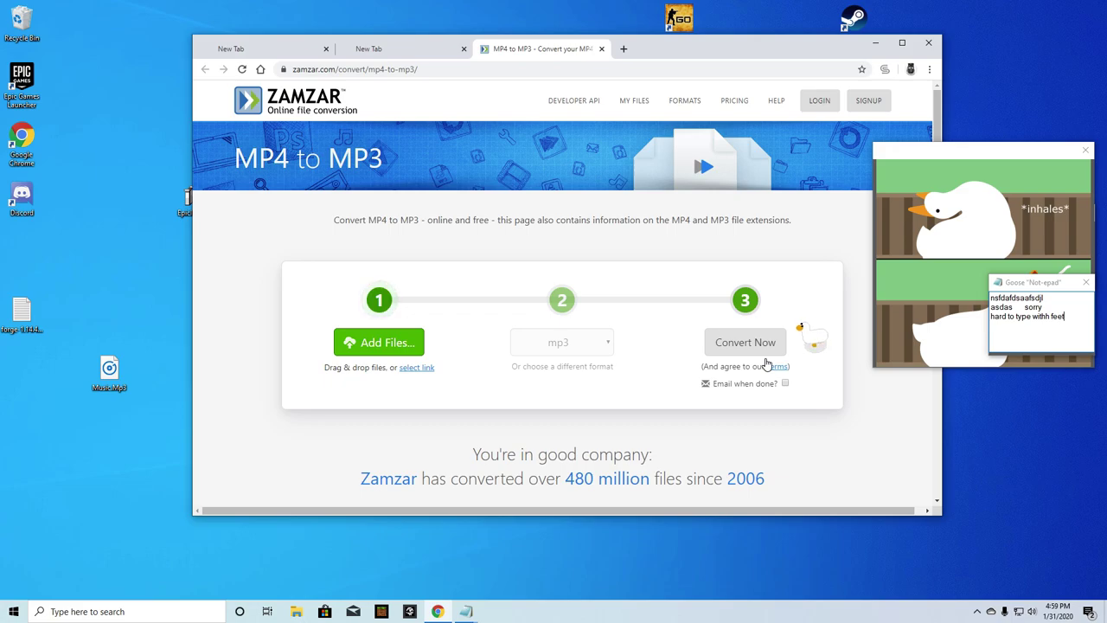
pyautogui.click(745, 343)
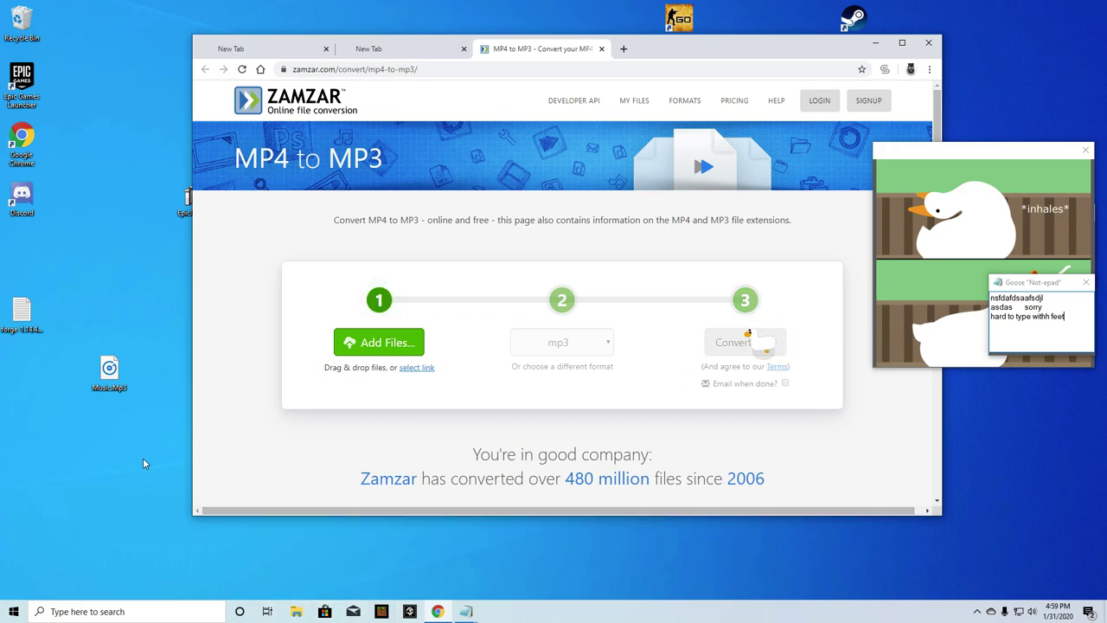
# Move the music file's desktop icon back beneath Discord and rename it Music.Mp3
pyautogui.moveTo(35, 225); pyautogui.dragTo(75, 265)
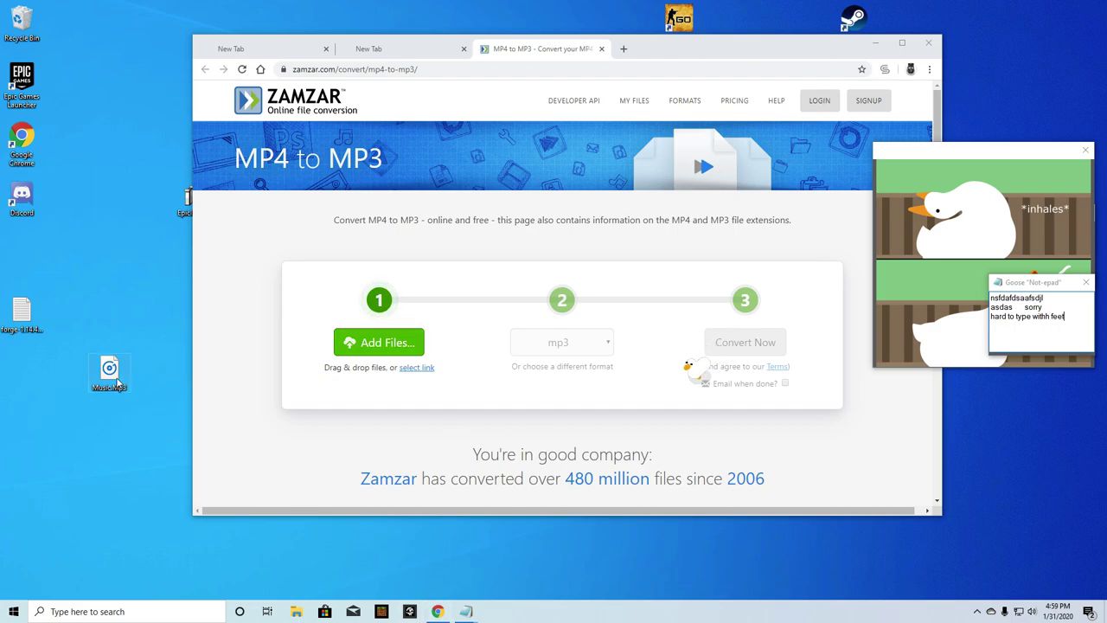
pyautogui.moveTo(118, 381); pyautogui.dragTo(23, 251)
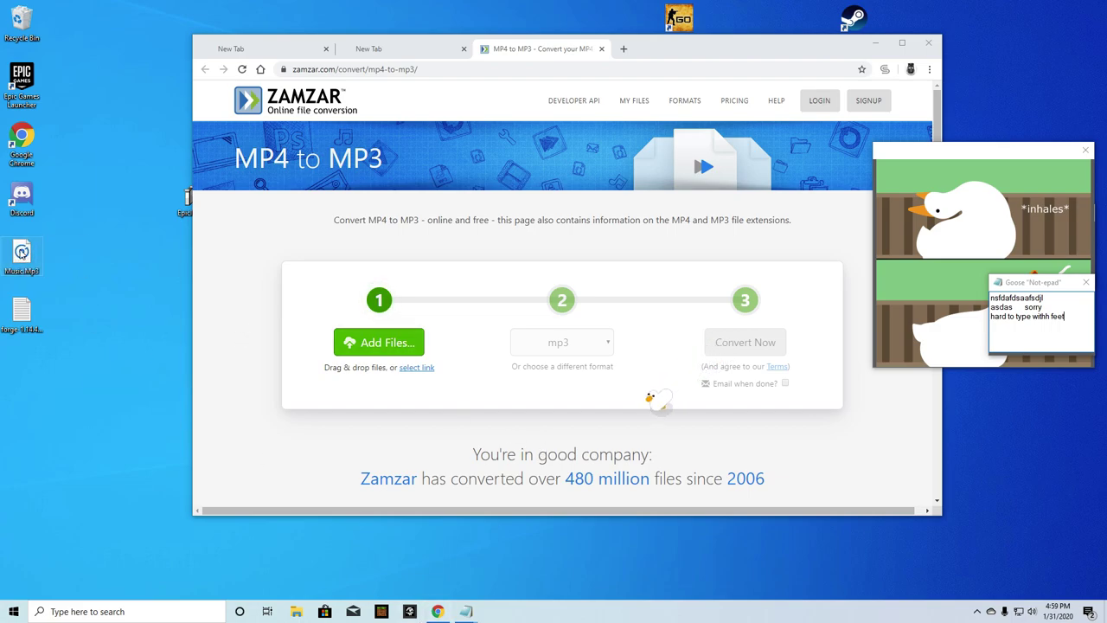
pyautogui.rightClick(22, 250)
pyautogui.click(56, 464)
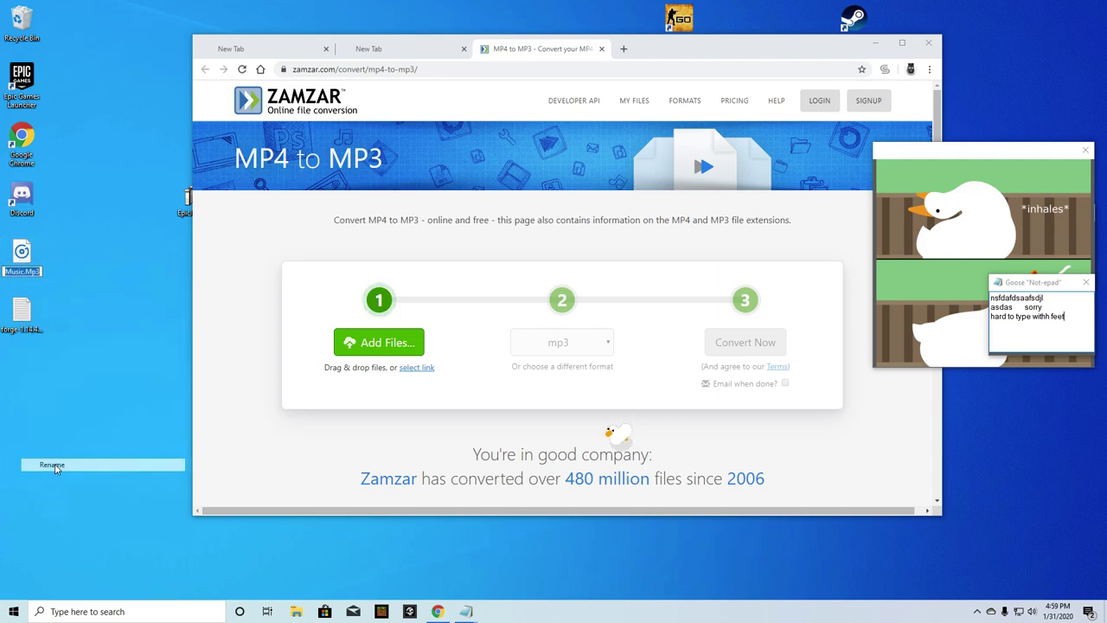
pyautogui.write('M')
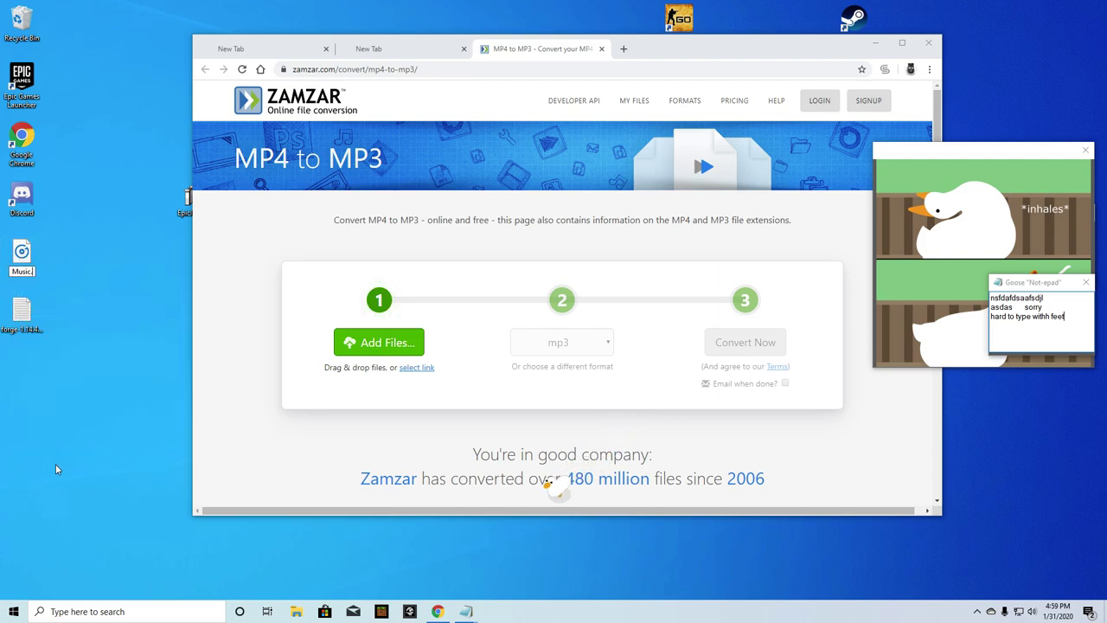
pyautogui.write('3')
pyautogui.press('Return')
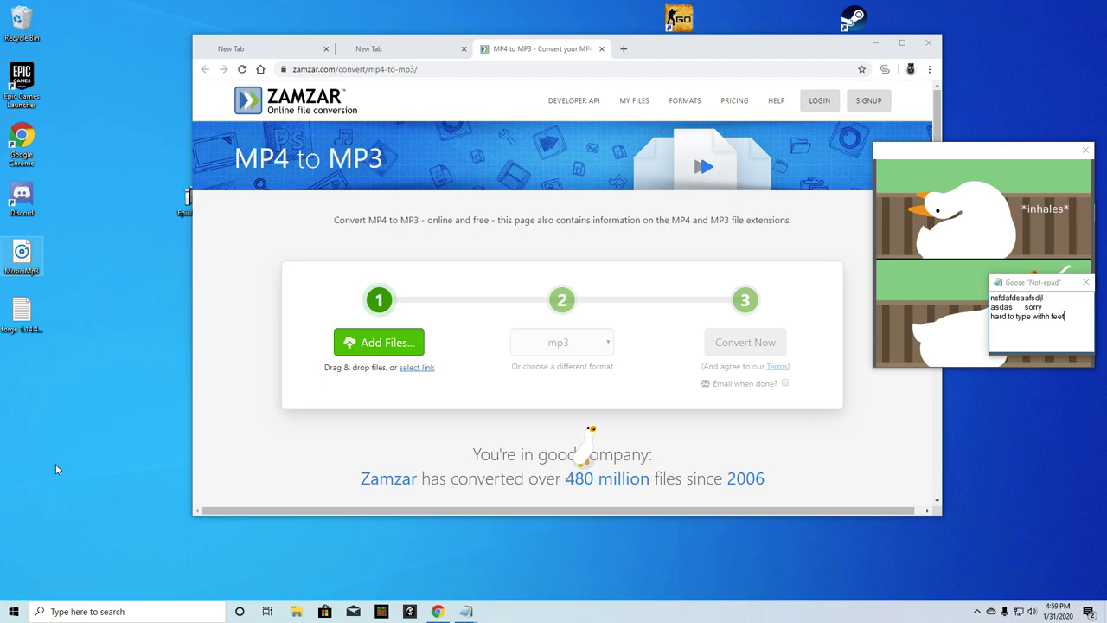
# Switch to File Explorer and open the Assets > Sound > Music folder inside the Desktop Goose v0.21 (1) archive
pyautogui.click(297, 612)
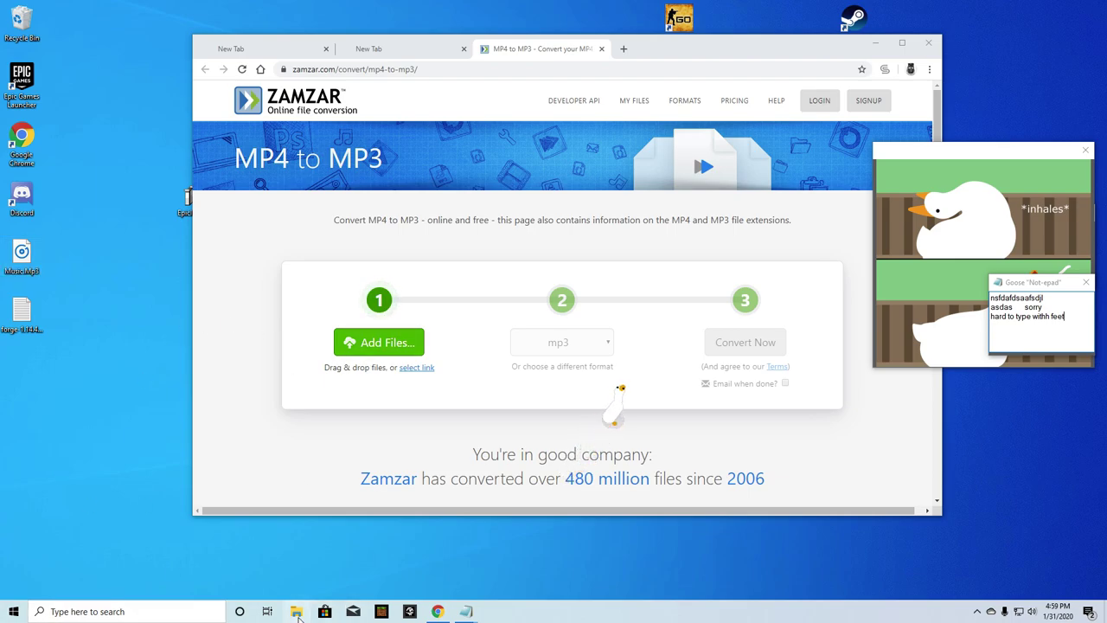
pyautogui.doubleClick(472, 387)
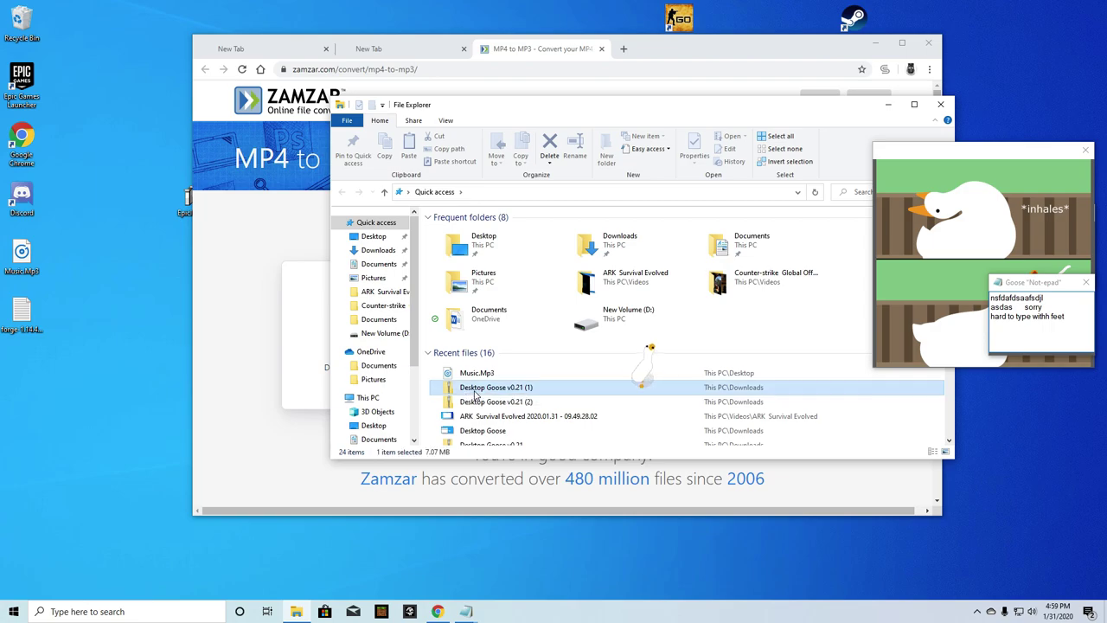
pyautogui.click(493, 231)
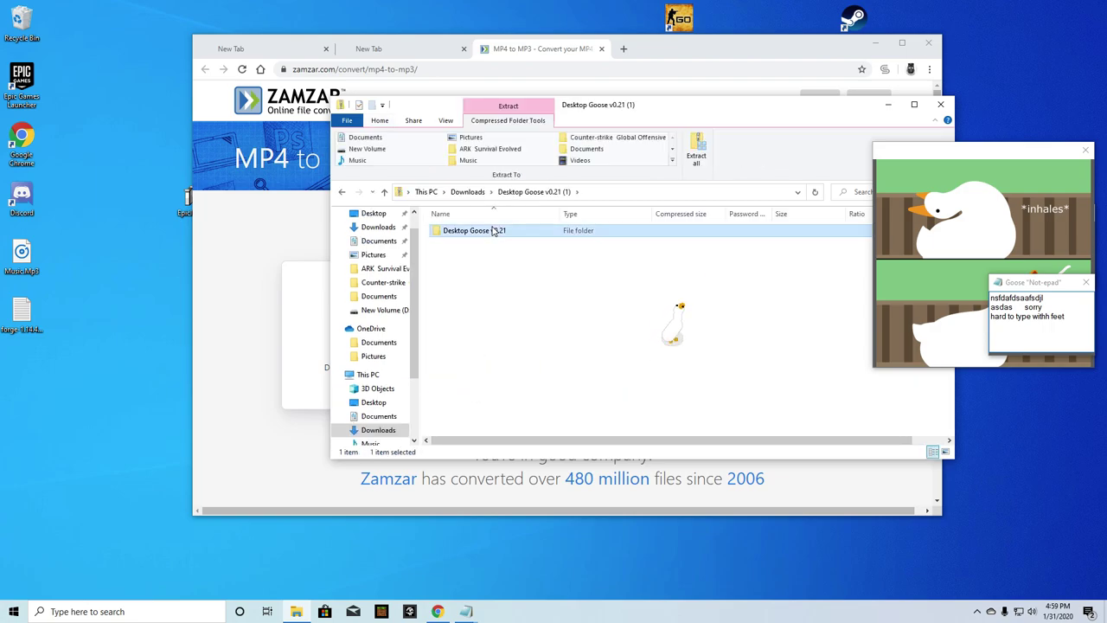
pyautogui.doubleClick(493, 231)
pyautogui.doubleClick(507, 234)
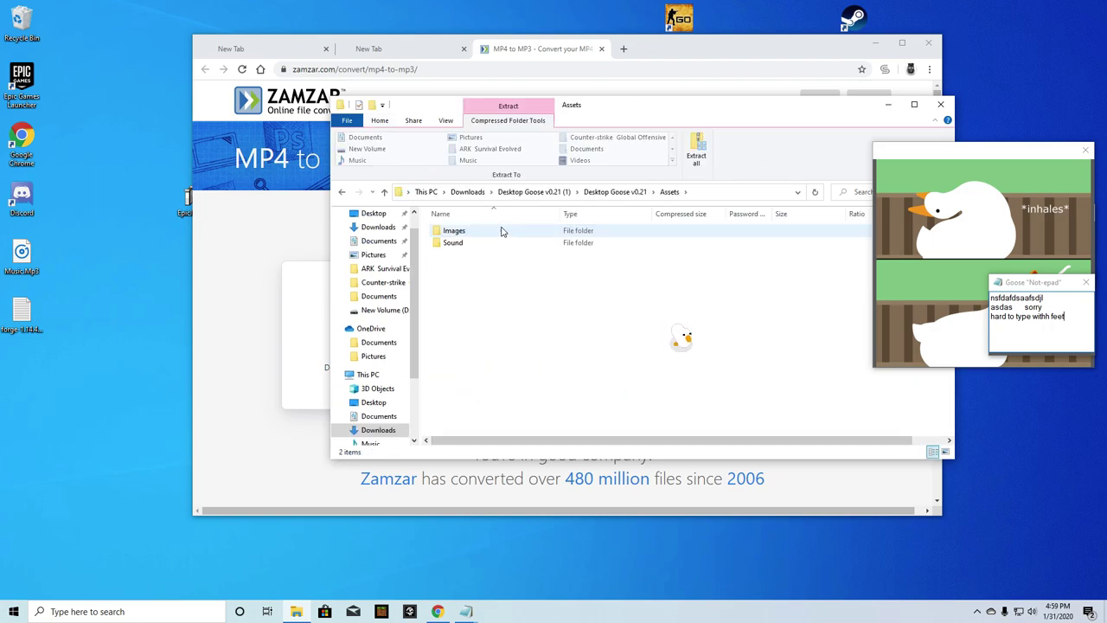
pyautogui.doubleClick(488, 243)
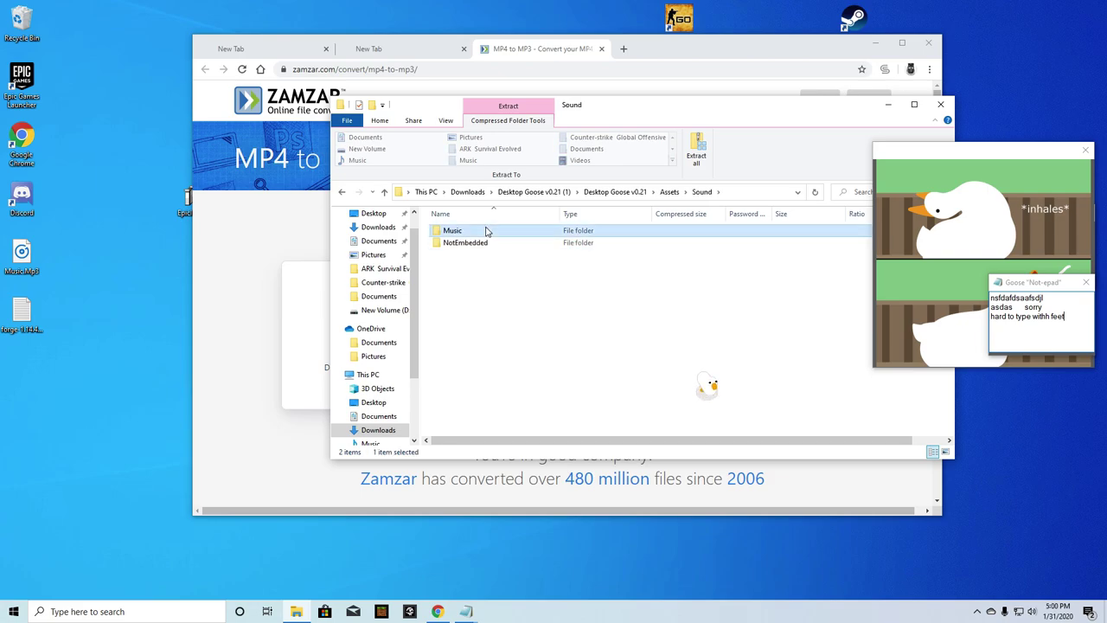
pyautogui.doubleClick(485, 231)
# Move the Music folder window closer to the Music.Mp3 file on the desktop
pyautogui.moveTo(24, 252)
pyautogui.mouseDown()
pyautogui.moveTo(519, 254)
pyautogui.moveTo(15, 244)
pyautogui.mouseUp()
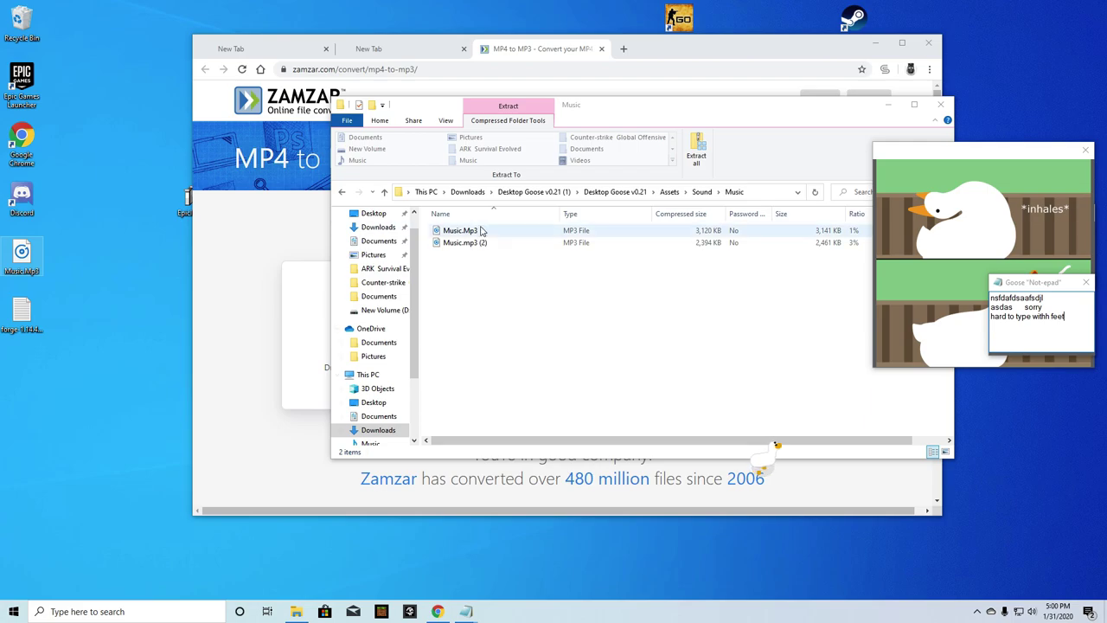
pyautogui.click(634, 116)
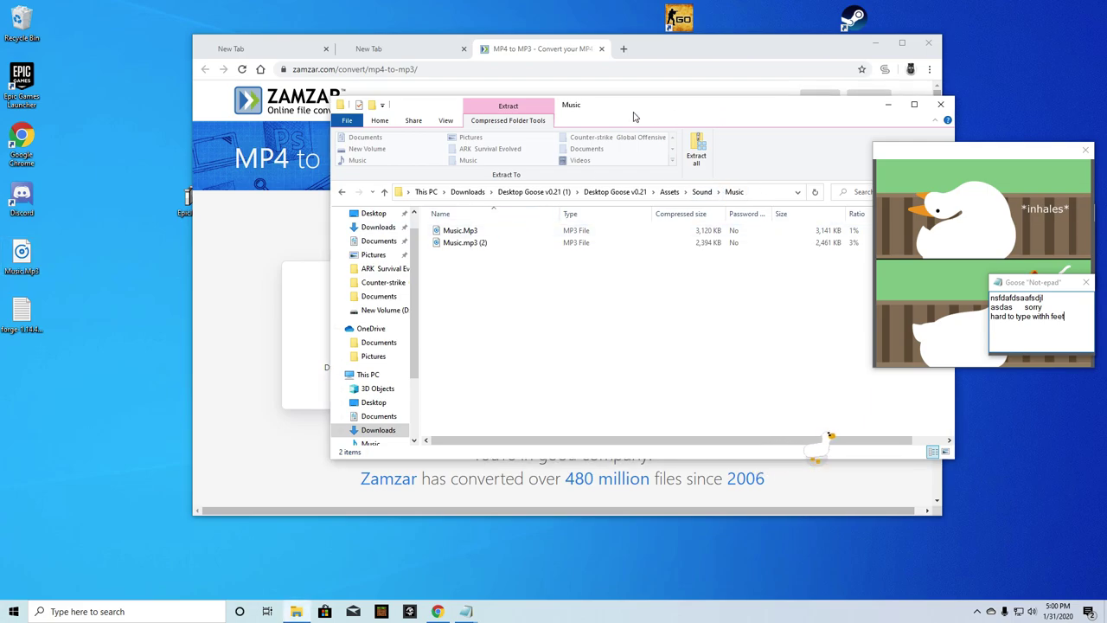
pyautogui.moveTo(692, 106); pyautogui.dragTo(537, 109)
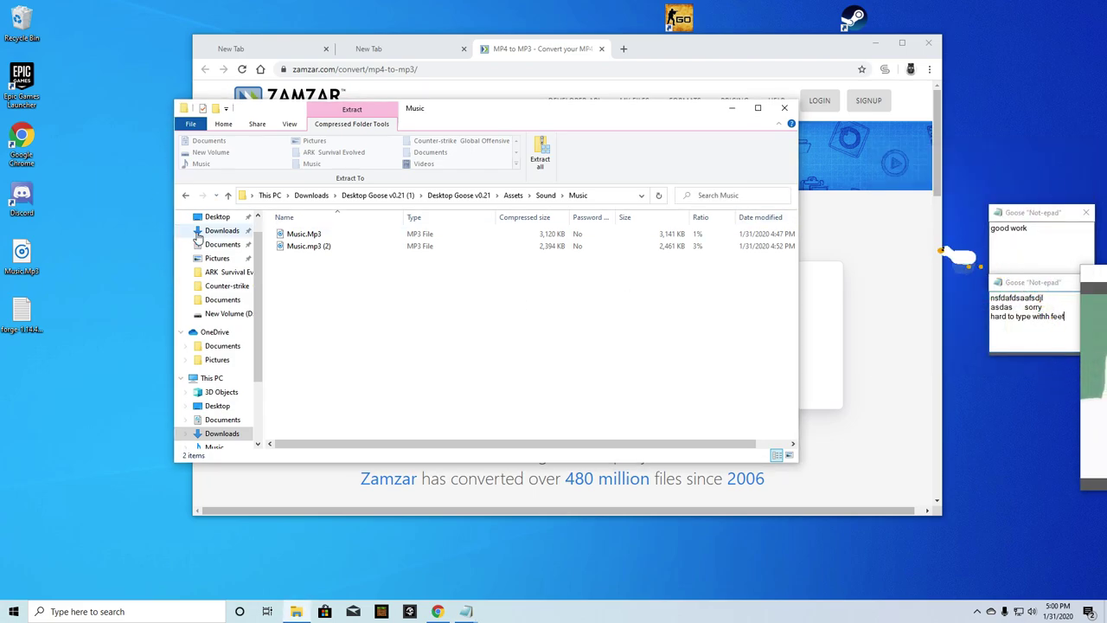
# Go back to Quick access and open the Desktop Goose v0.21 folder inside the Desktop Goose v0.21 (2) archive
pyautogui.click(184, 195)
pyautogui.doubleClick(184, 196)
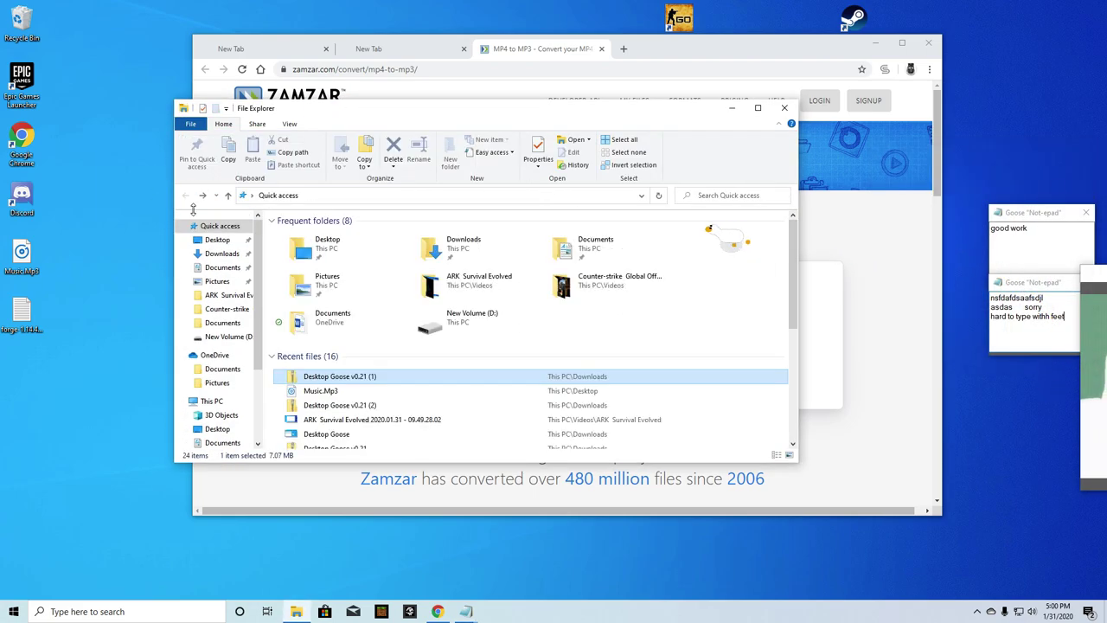
pyautogui.doubleClick(336, 407)
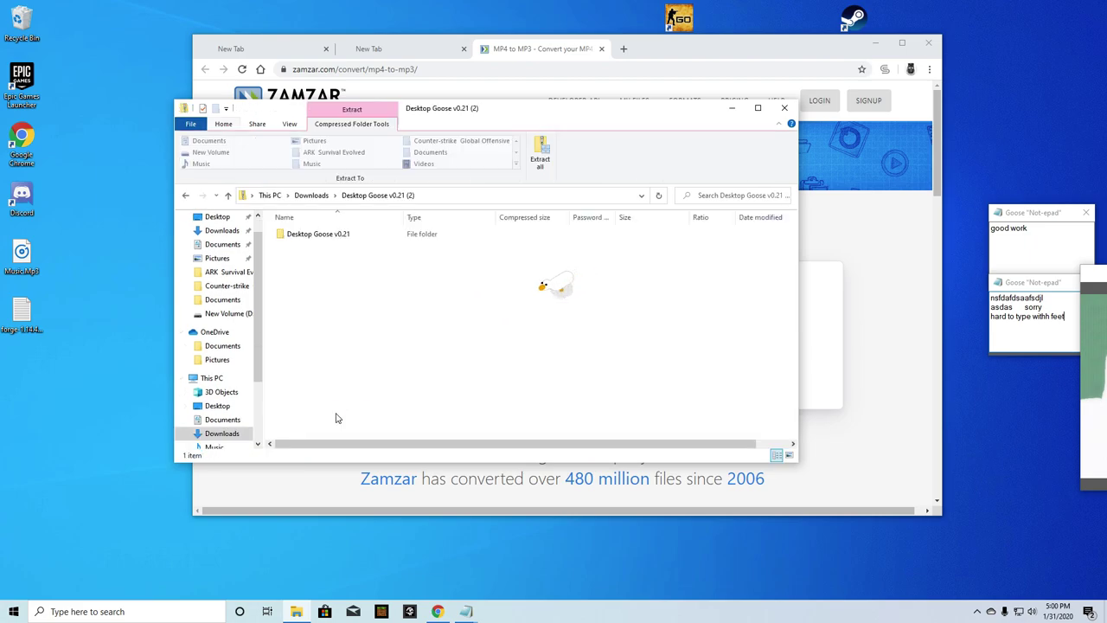
pyautogui.doubleClick(316, 235)
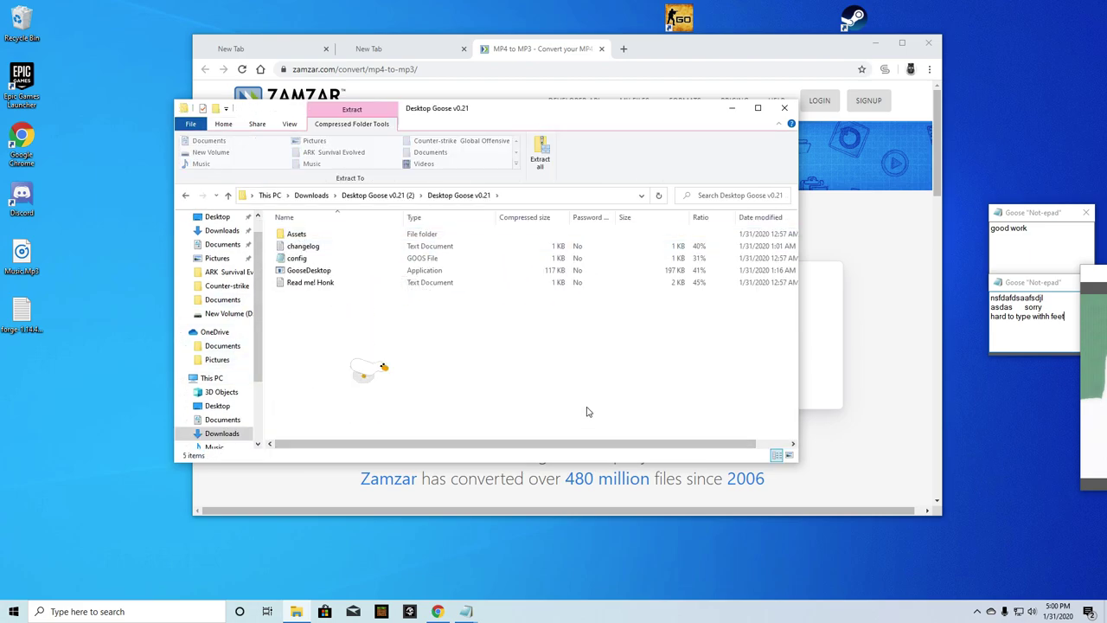
# Run GooseDesktop without extracting the archive, allowing it past Windows SmartScreen and accepting a new default config file
pyautogui.doubleClick(441, 271)
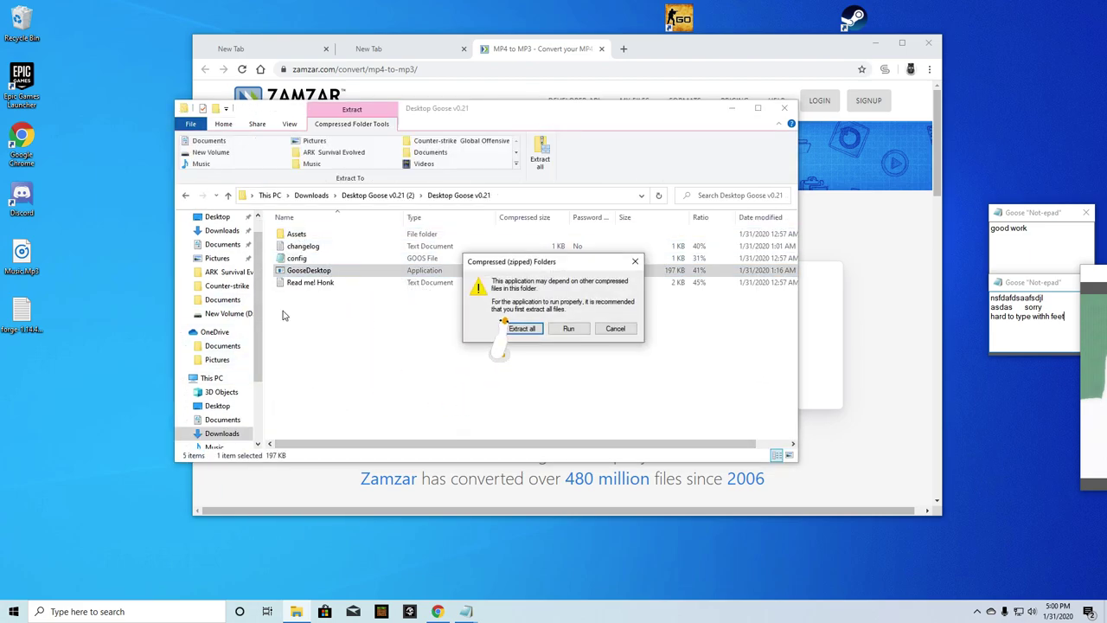
pyautogui.click(569, 328)
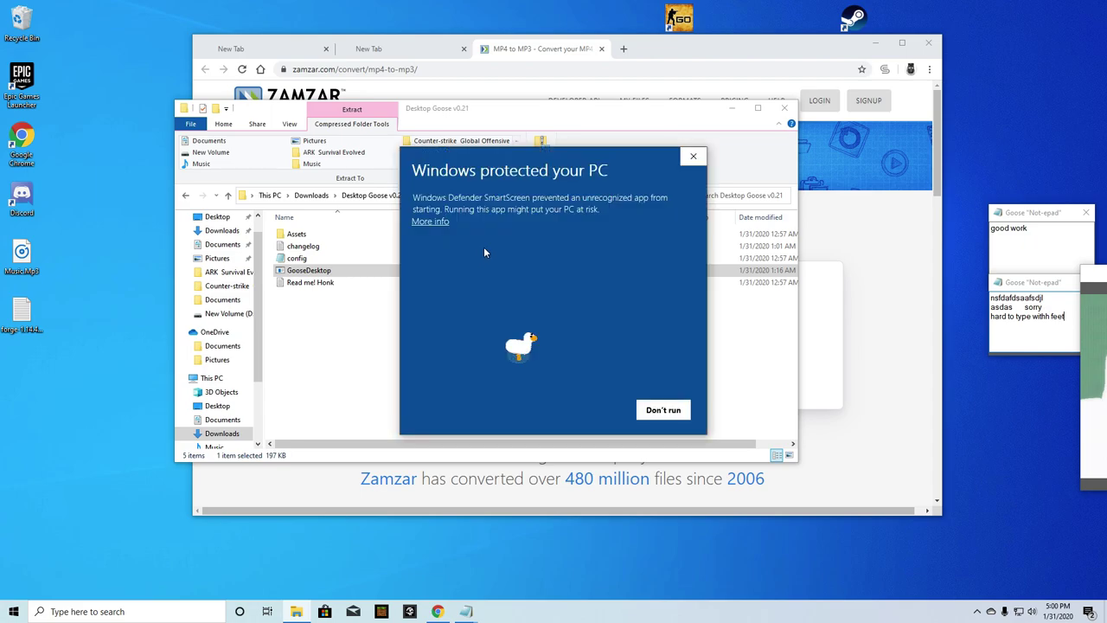
pyautogui.click(430, 221)
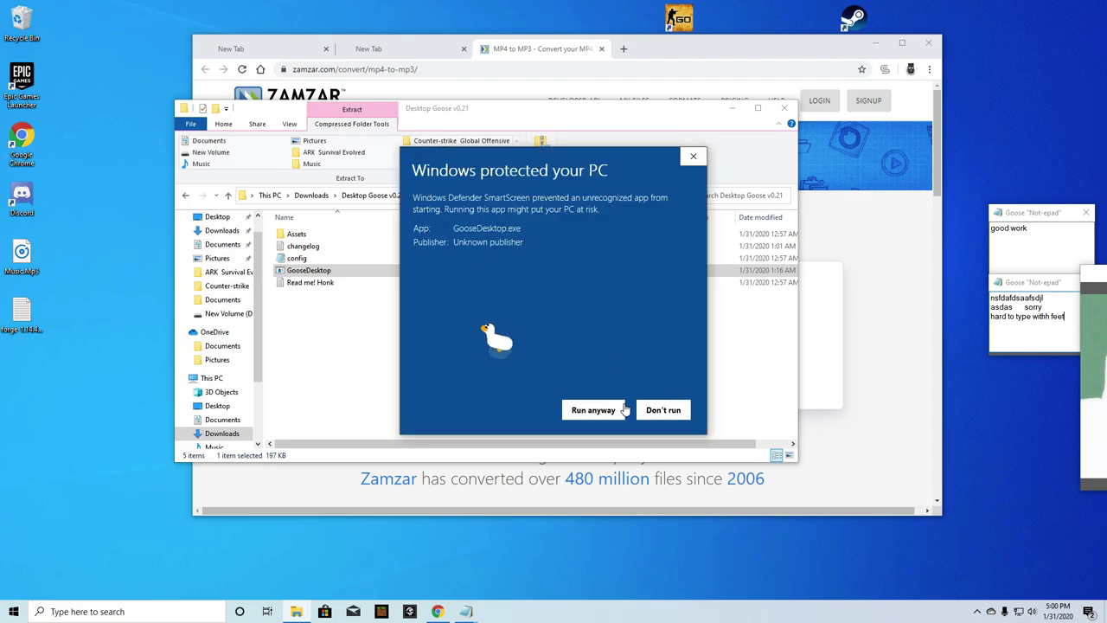
pyautogui.click(607, 412)
pyautogui.click(642, 401)
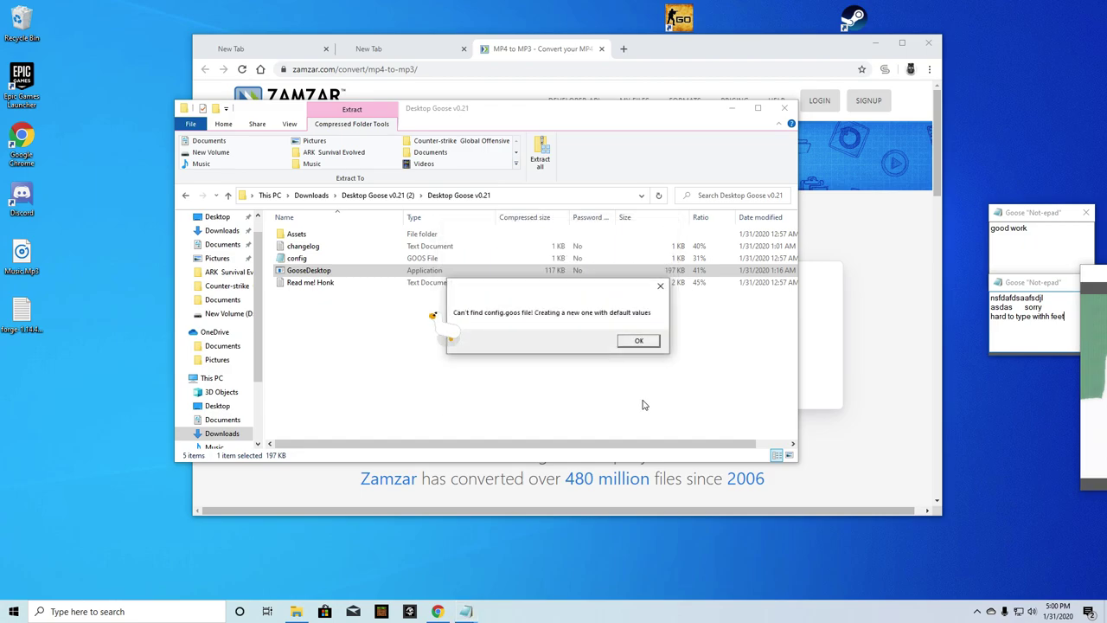
pyautogui.click(637, 341)
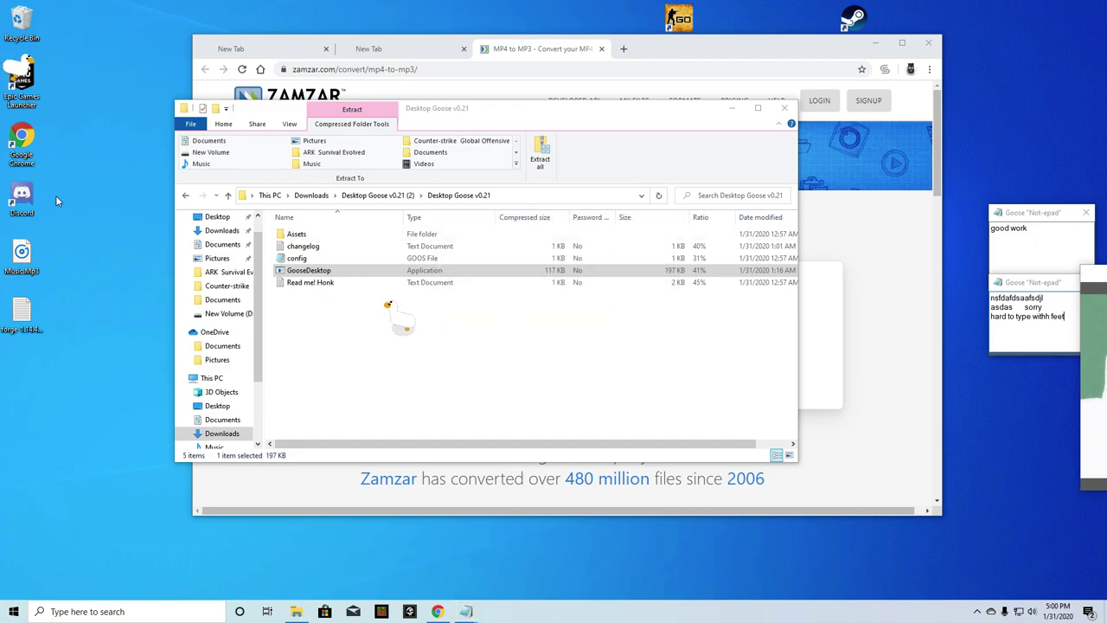